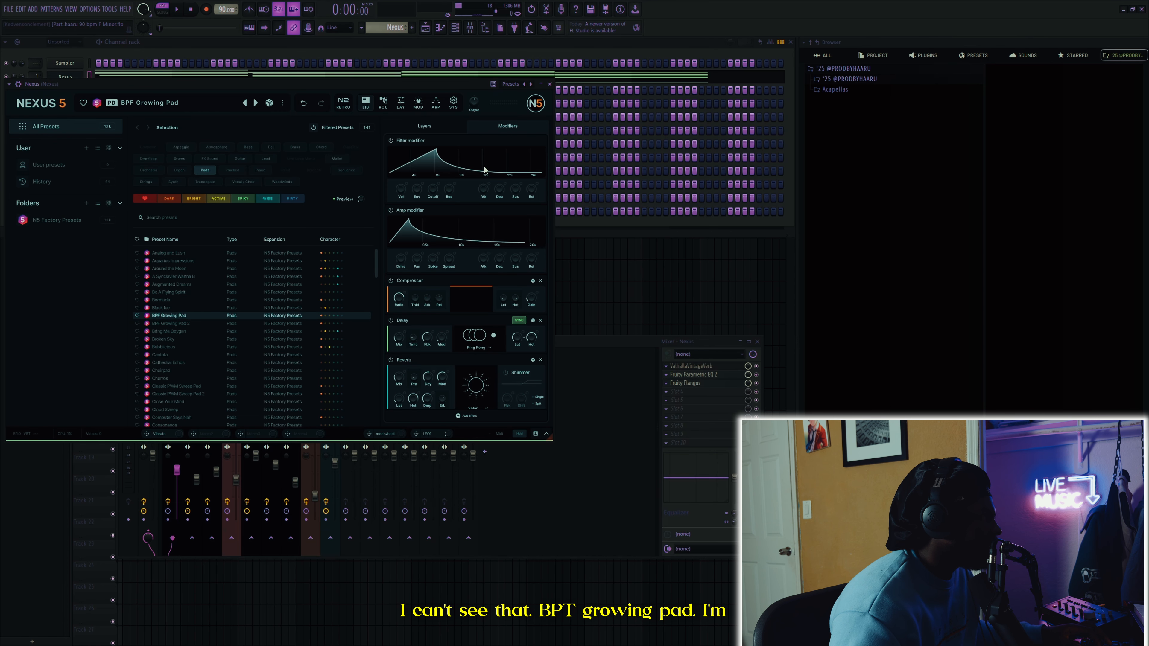
- Close the Nexus window and review the ValhallaVintageVerb, Fruity Parametric EQ 2 and Fruity Flangus settings on the Nexus mixer track
click(550, 84)
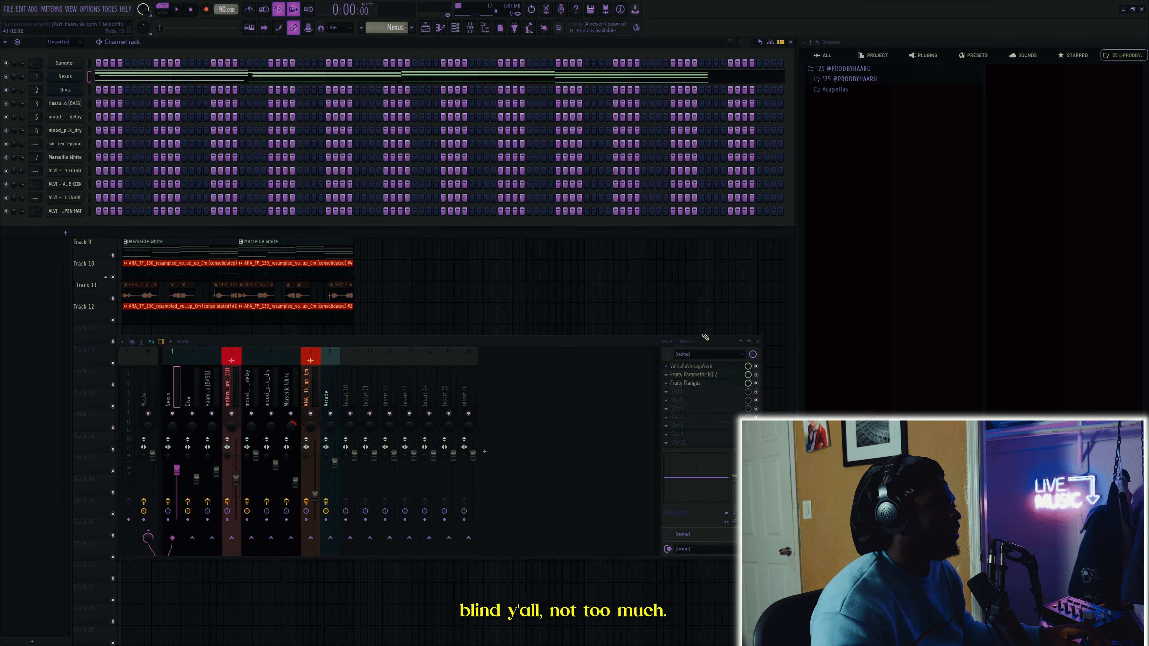
click(691, 365)
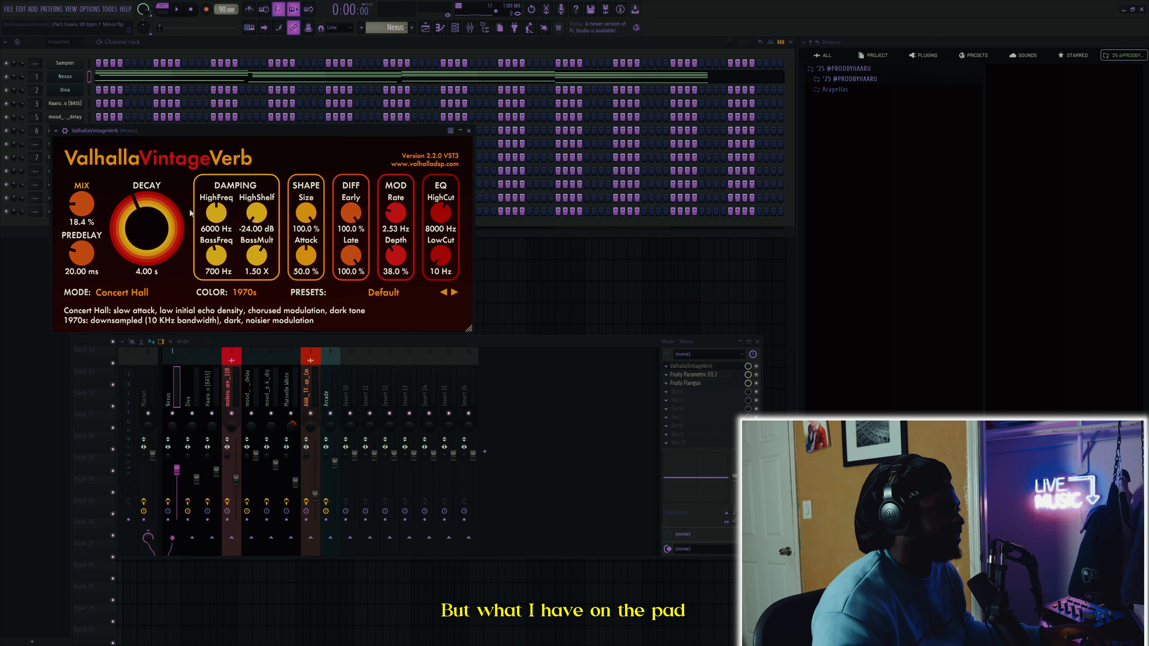
click(700, 375)
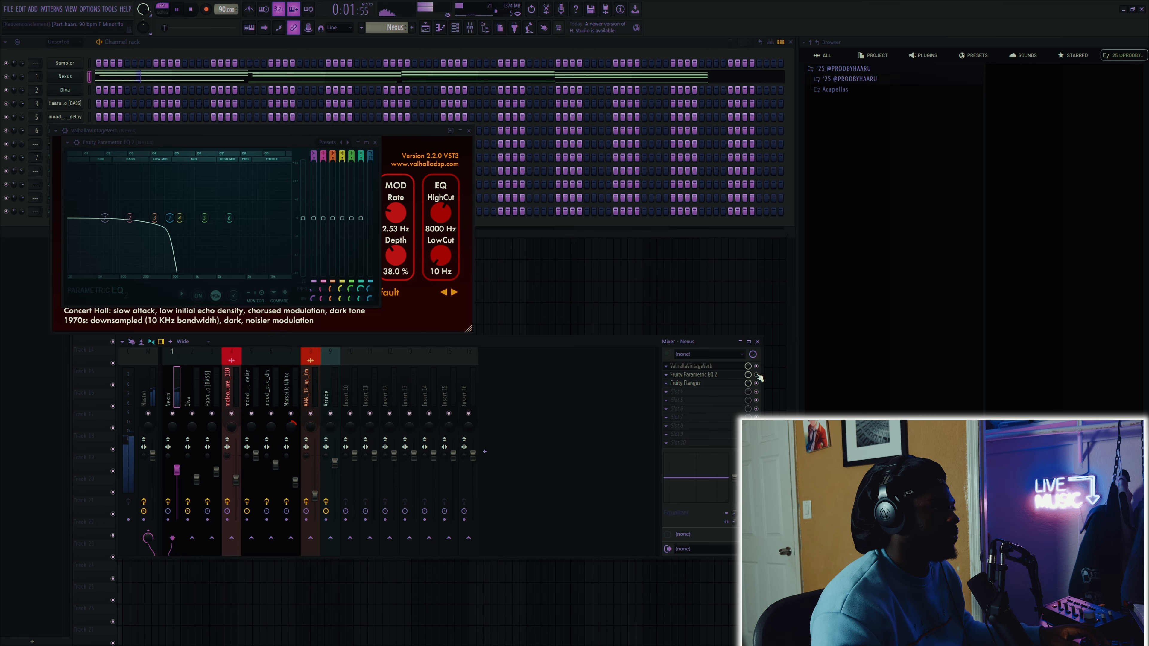
key(space)
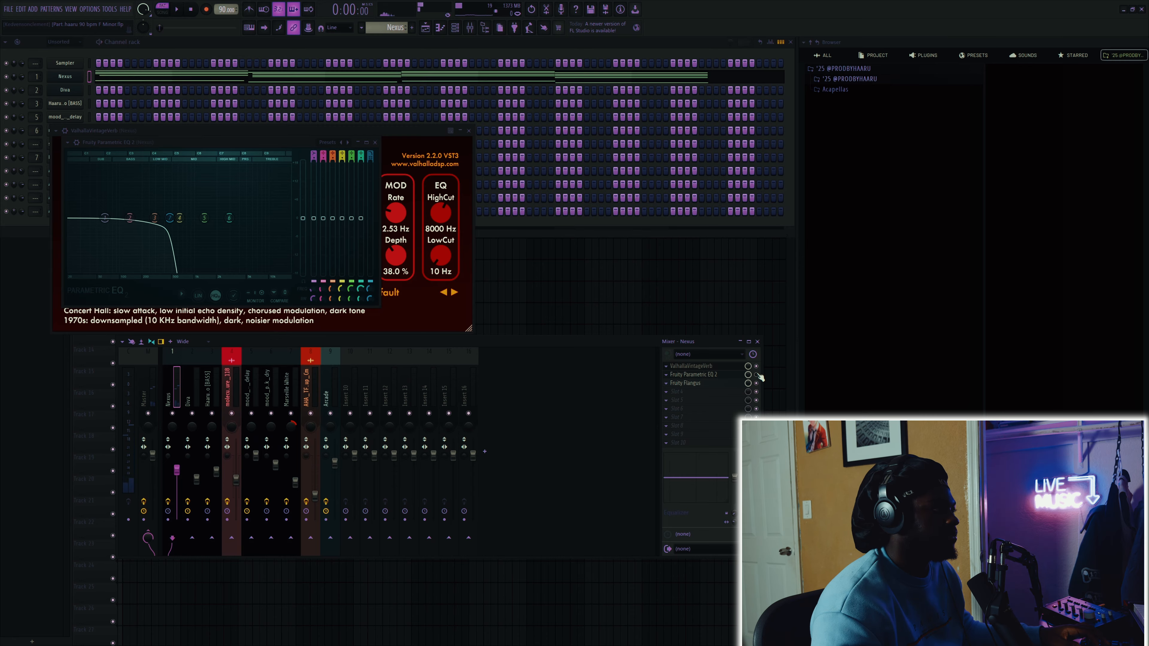
click(697, 383)
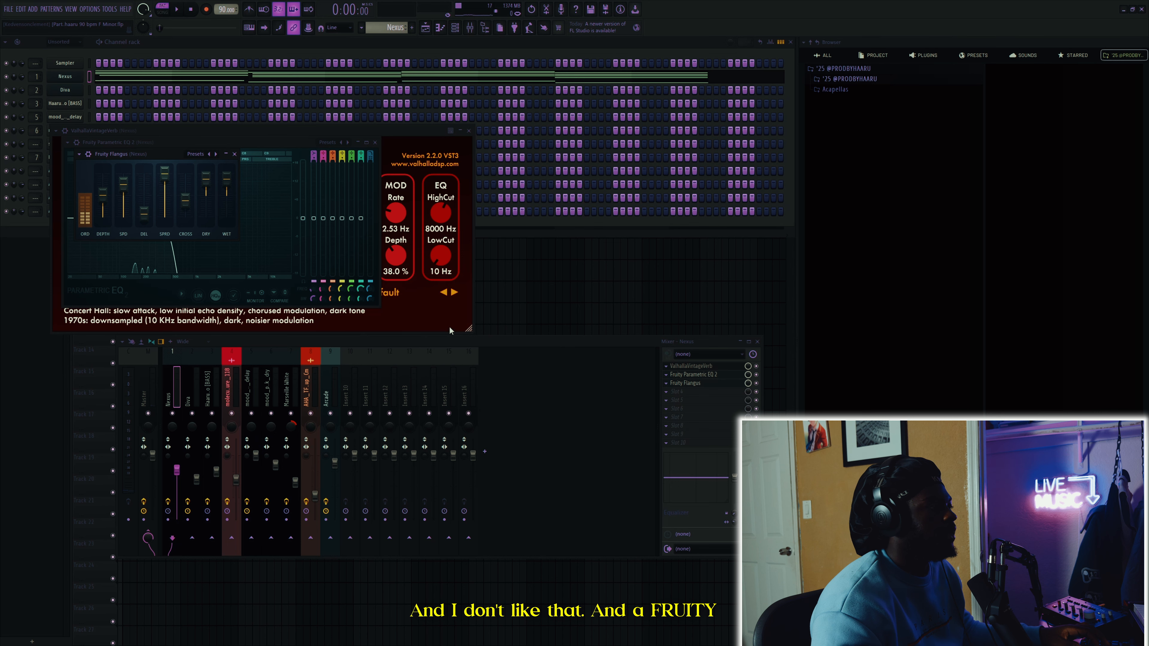
- Play the Nexus pad and toggle Fruity Flangus on its mixer track to compare the sound, stopping playback when done
key(space)
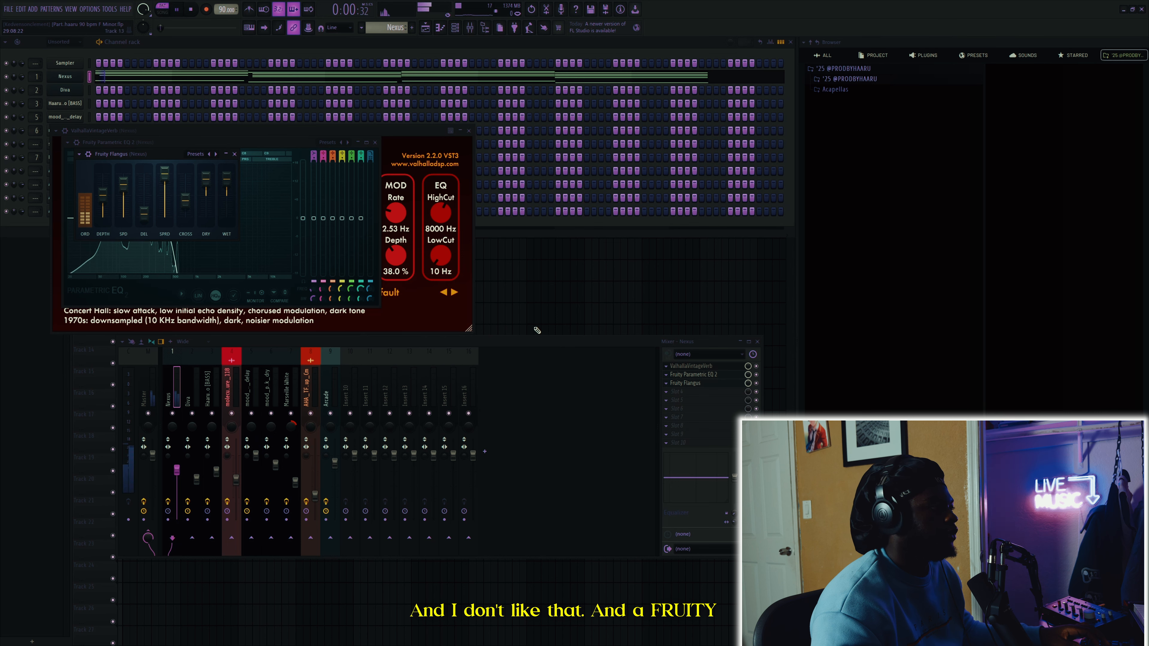
click(755, 384)
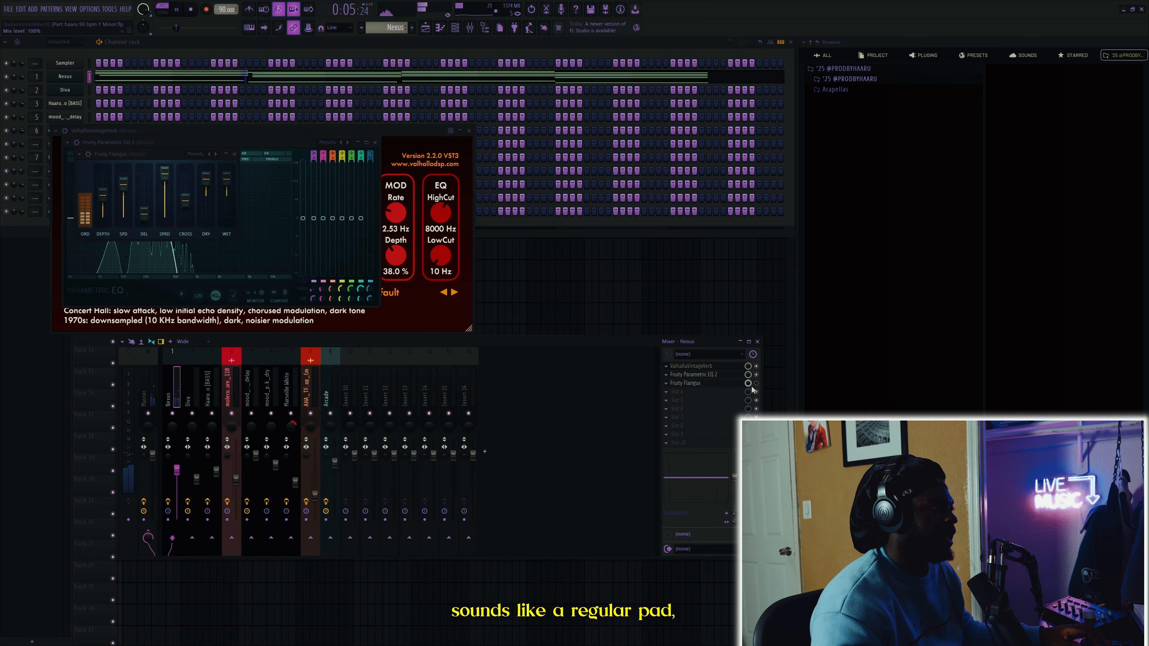
key(space)
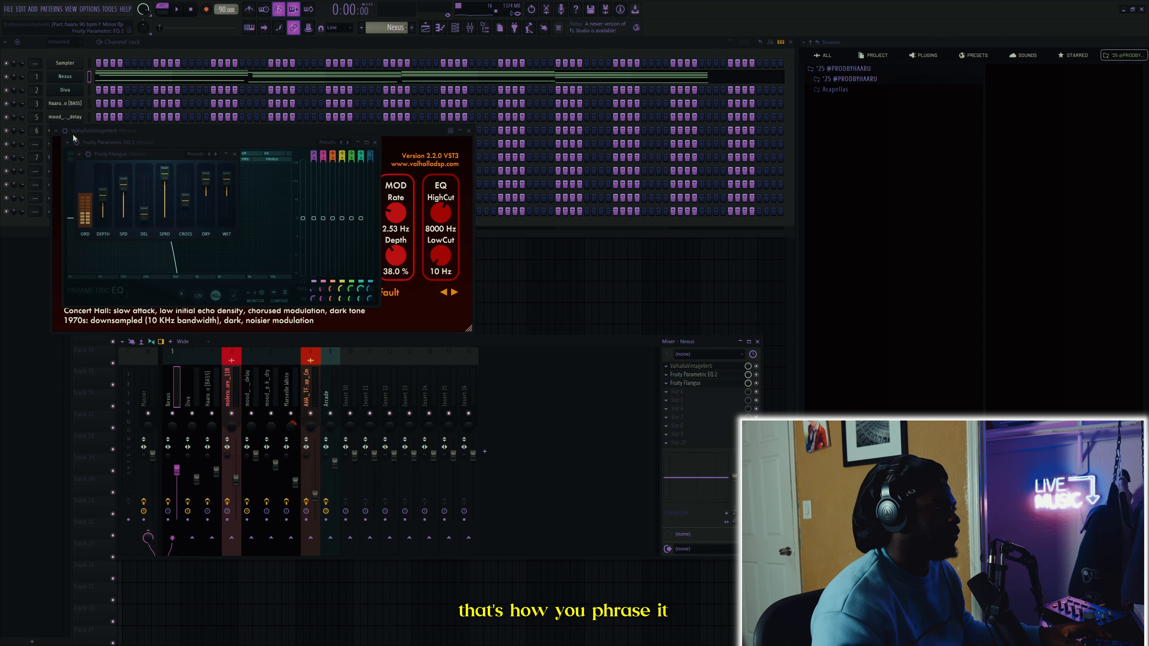
- Close the plugin windows, select the Diva pattern in the playlist and audition it with the channel rack shown
click(91, 78)
right_click(614, 276)
click(152, 159)
click(451, 29)
key(space)
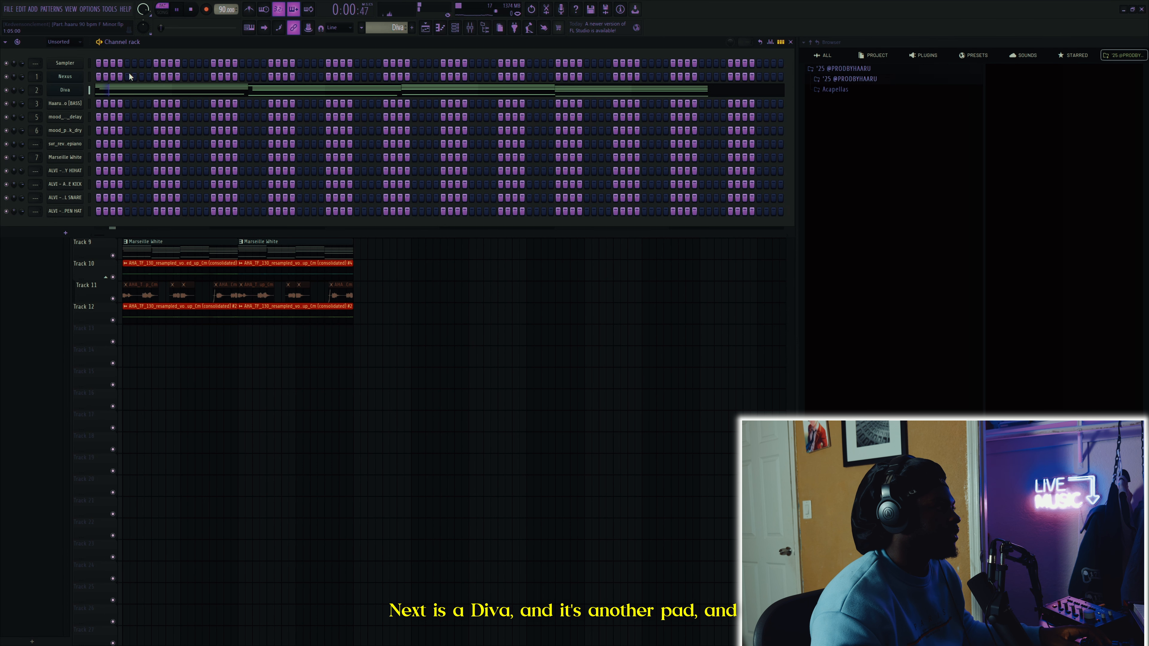
key(space)
- Check the preset loaded in the Diva synth and open ValhallaVintageVerb on the Diva mixer track
click(72, 93)
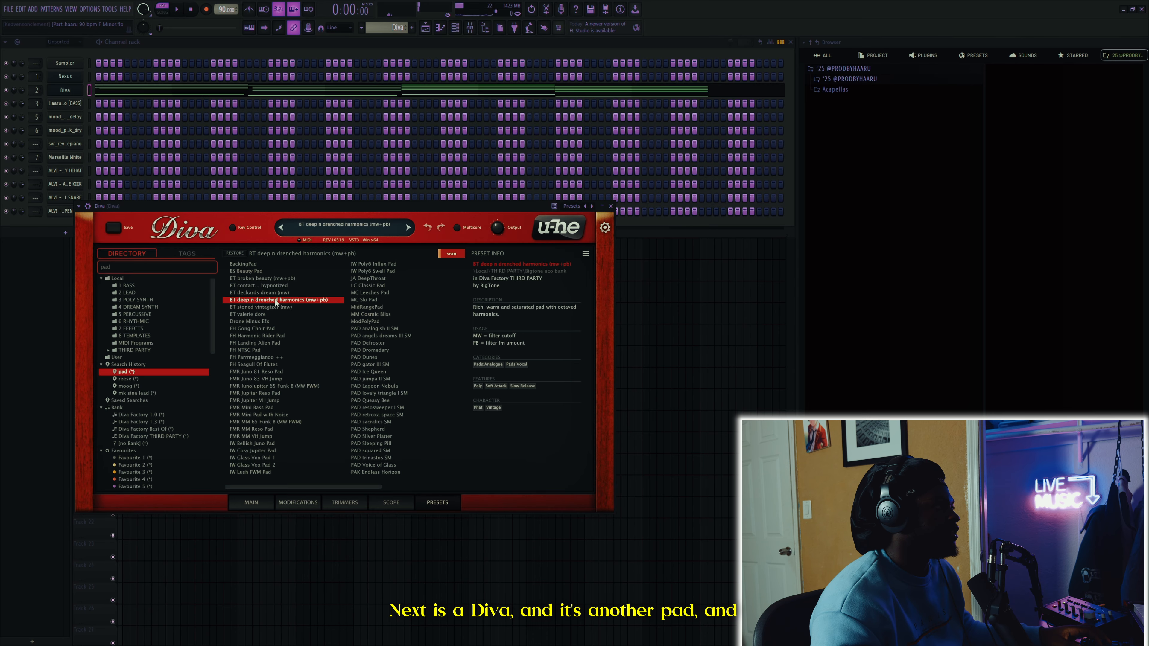
click(610, 206)
key(F9)
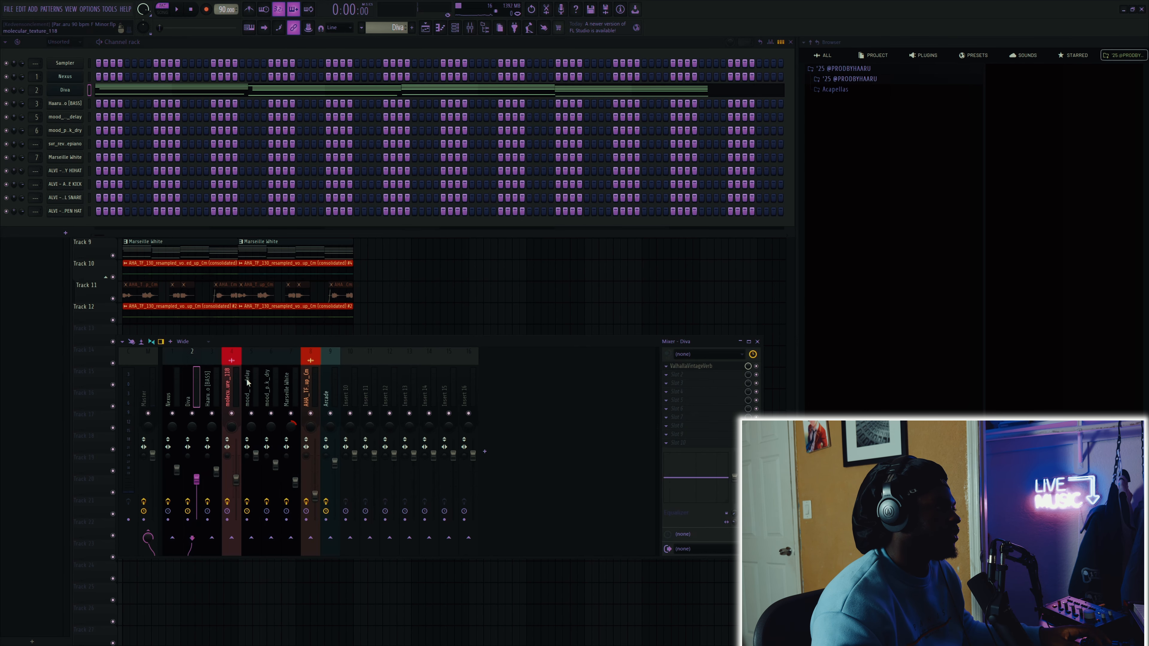
click(691, 367)
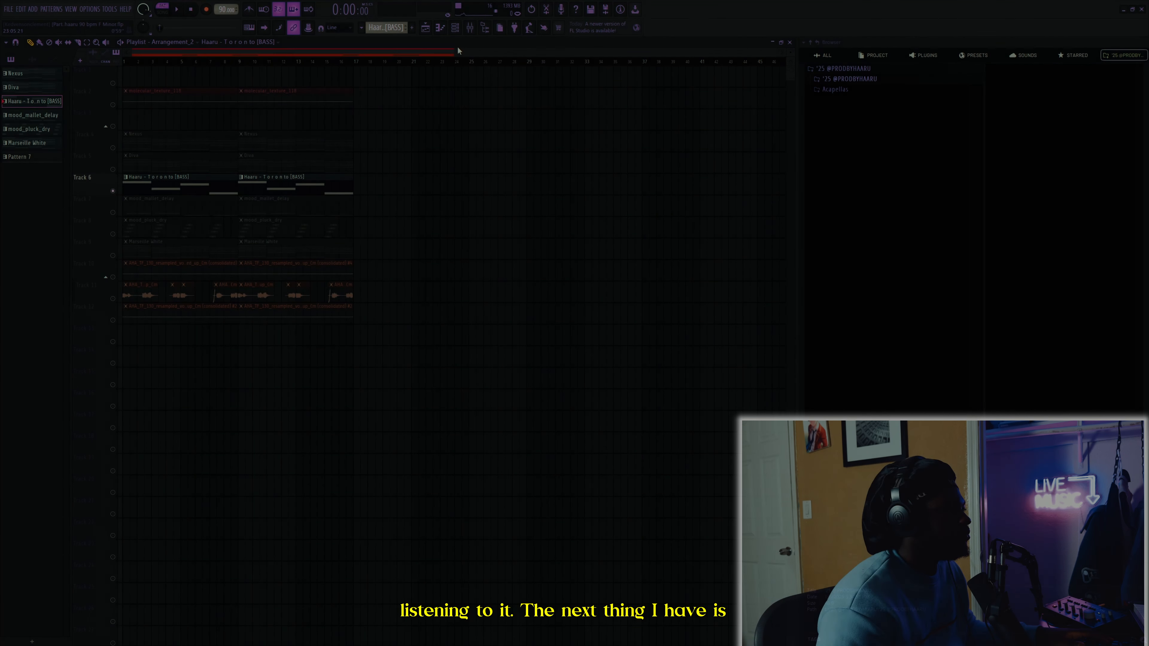
- Audition the bass pattern from the channel rack and inspect the bass channel's sample settings and waveform
click(454, 28)
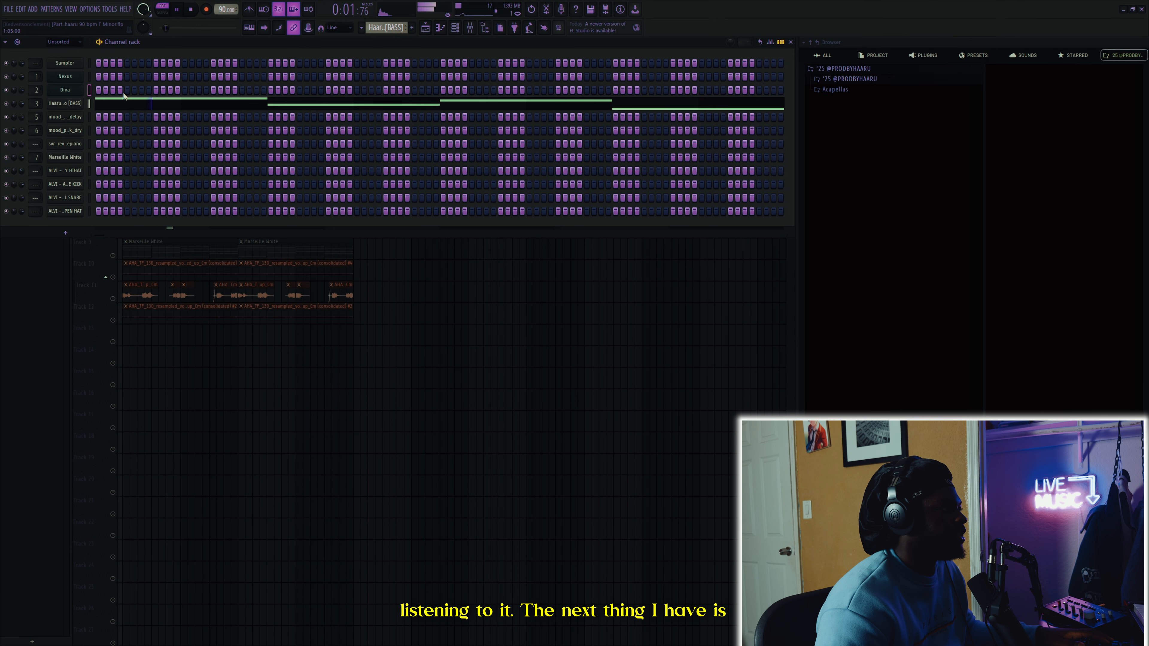
key(space)
click(84, 104)
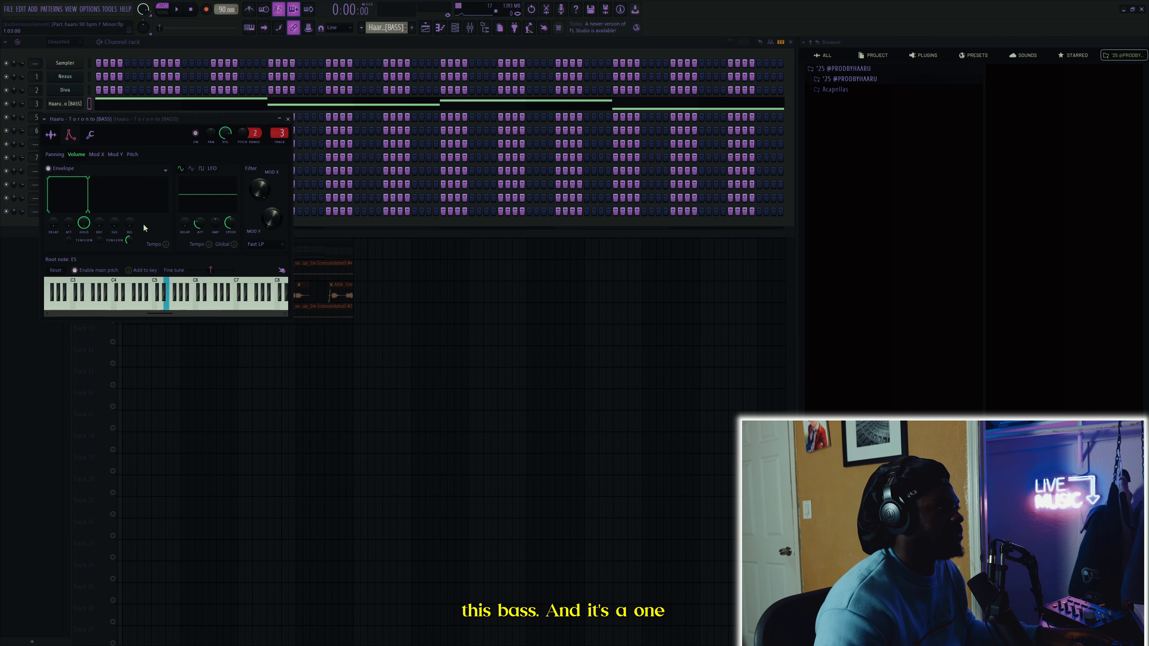
click(90, 134)
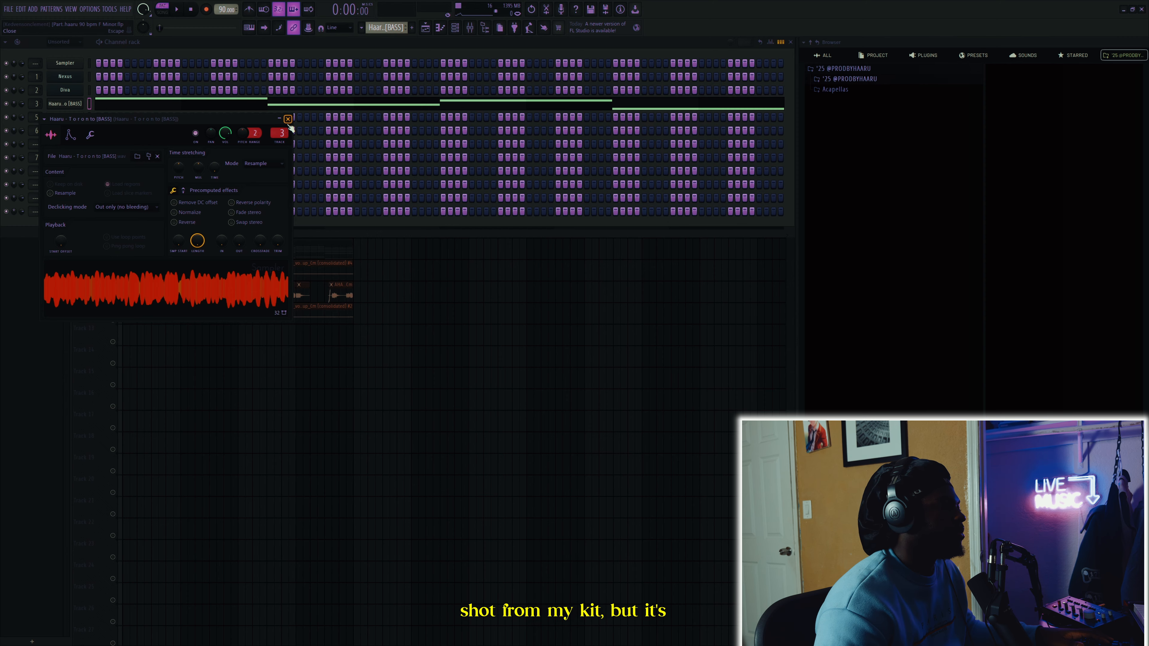
key(space)
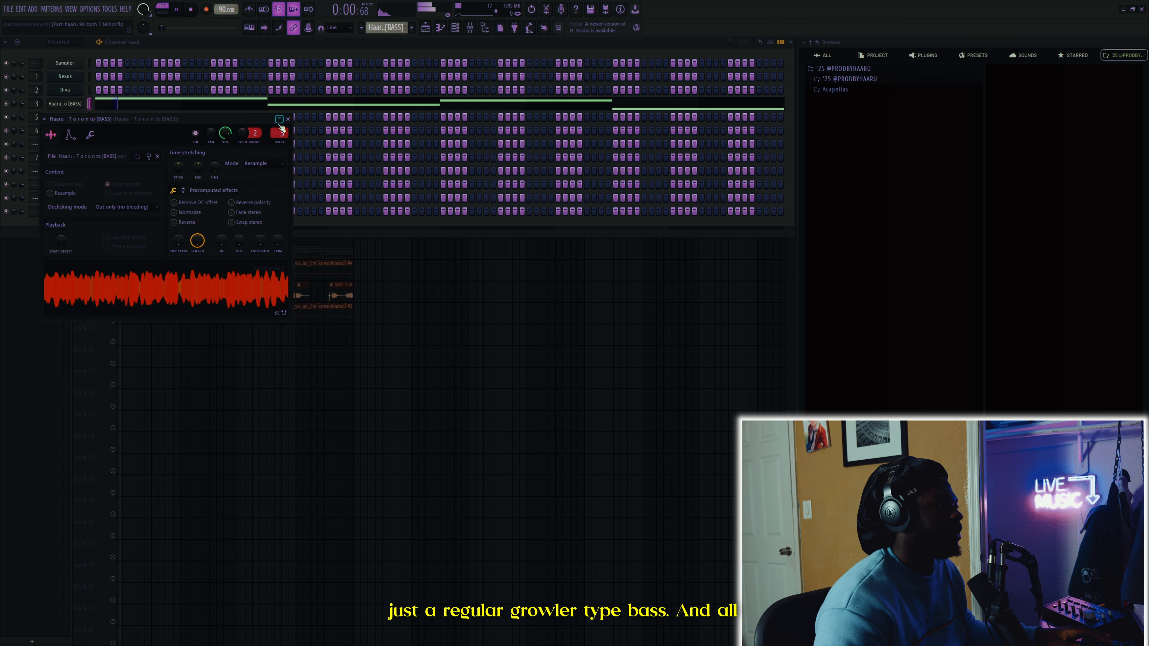
- Review the Fruity Chorus settings and preset list on the bass's mixer track, closing the effect when finished
key(F9)
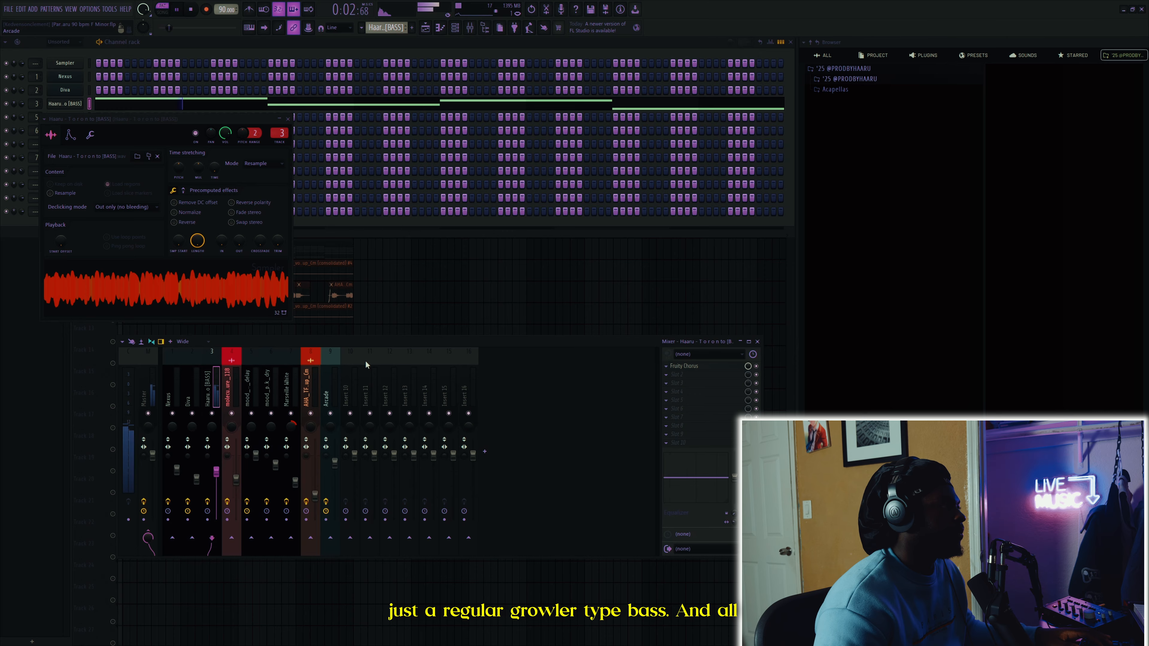
key(space)
click(701, 366)
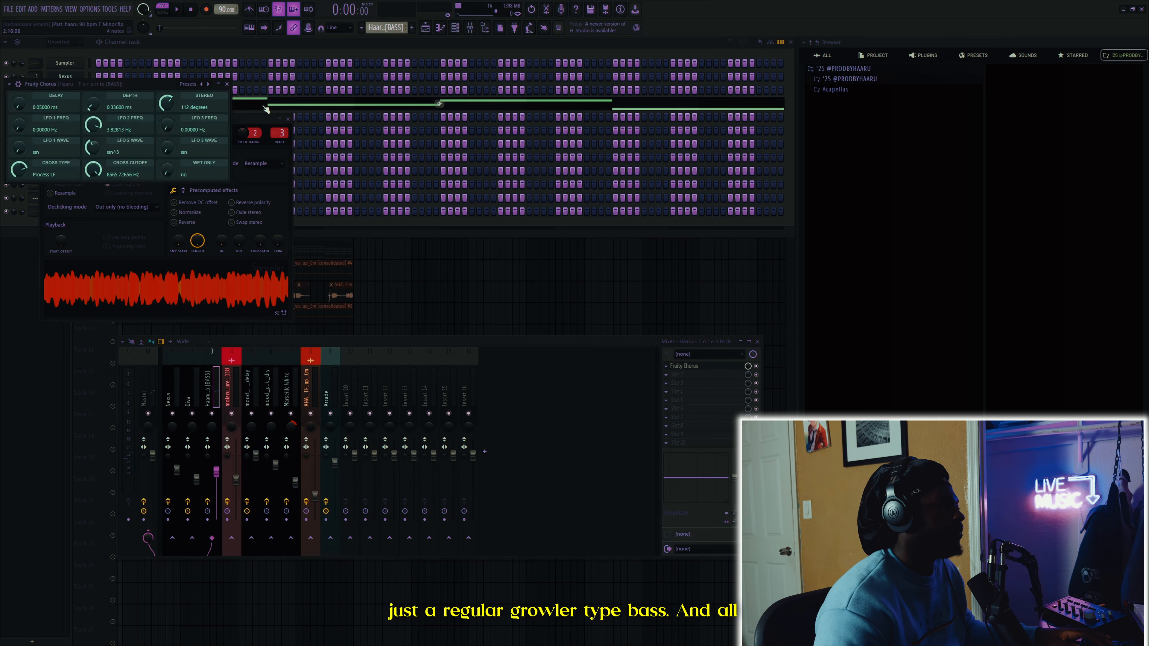
click(190, 88)
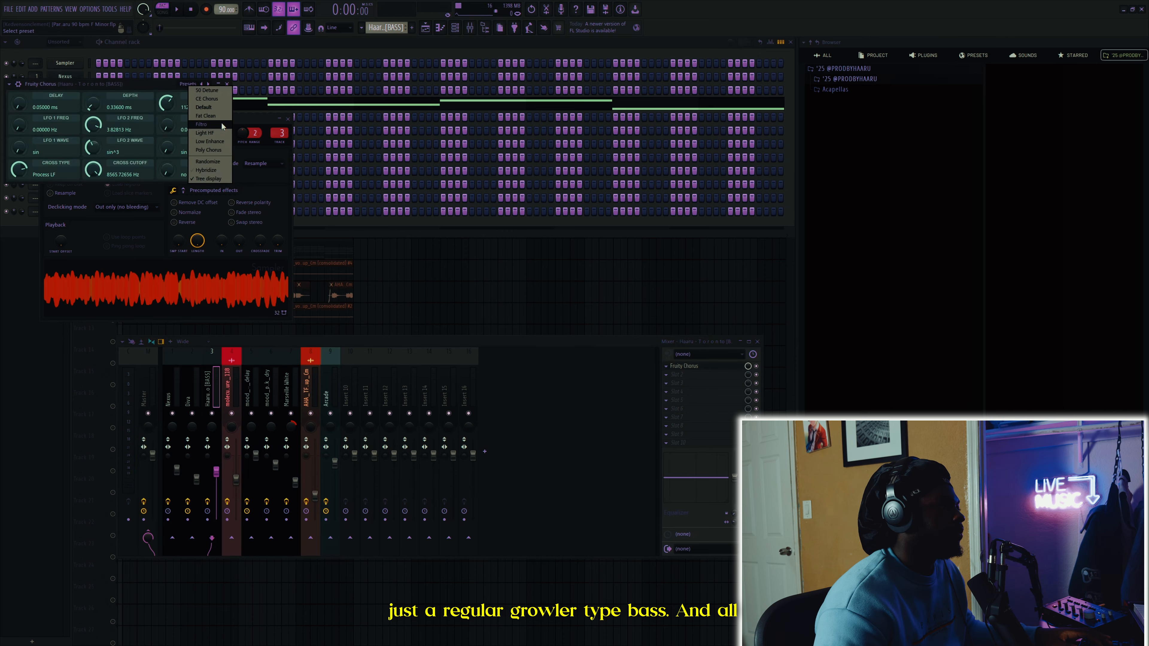
click(213, 106)
click(227, 84)
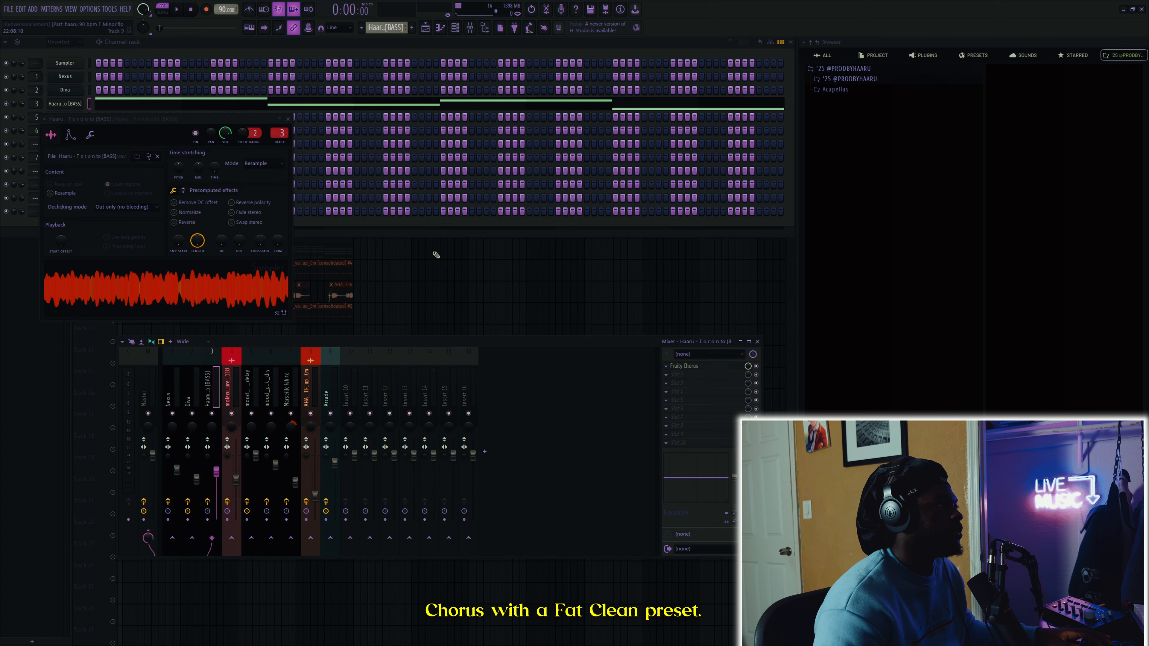
- Solo the mood_mallet_delay track in the playlist, select its pattern and play it back in song mode
click(440, 256)
right_click(113, 212)
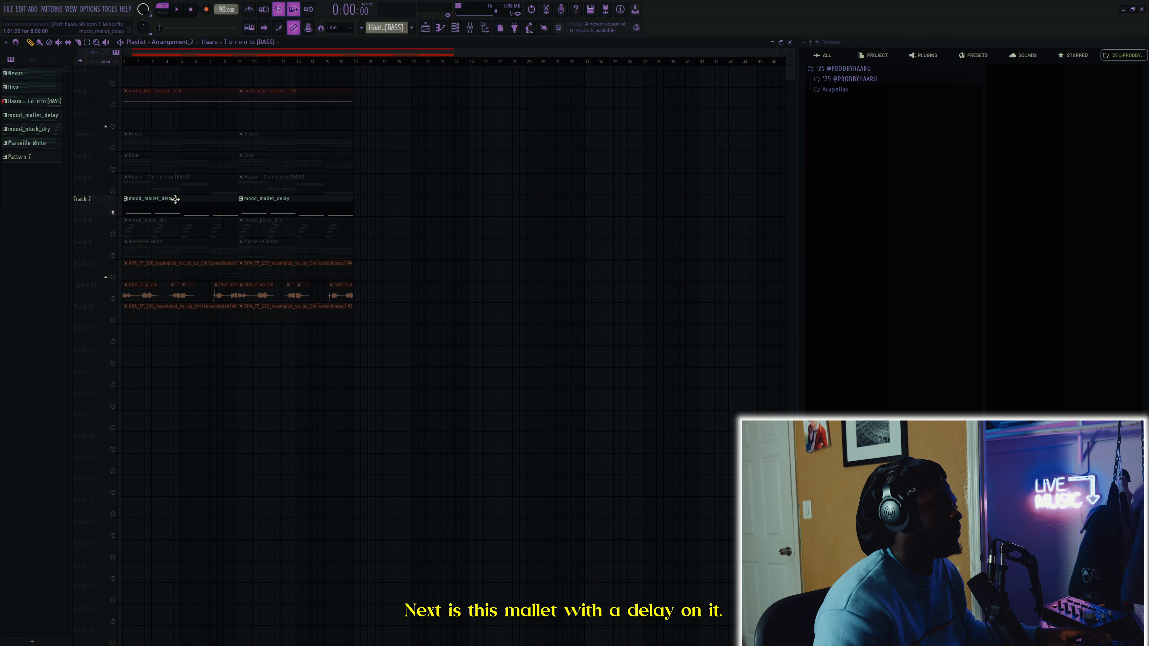
key(space)
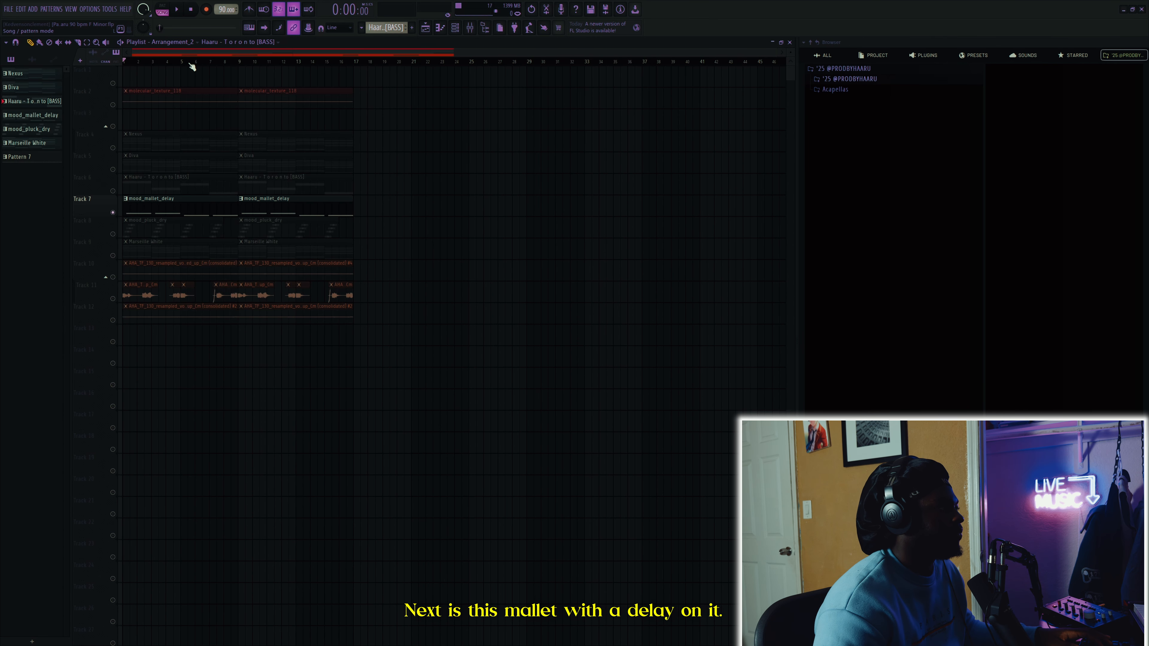
click(199, 202)
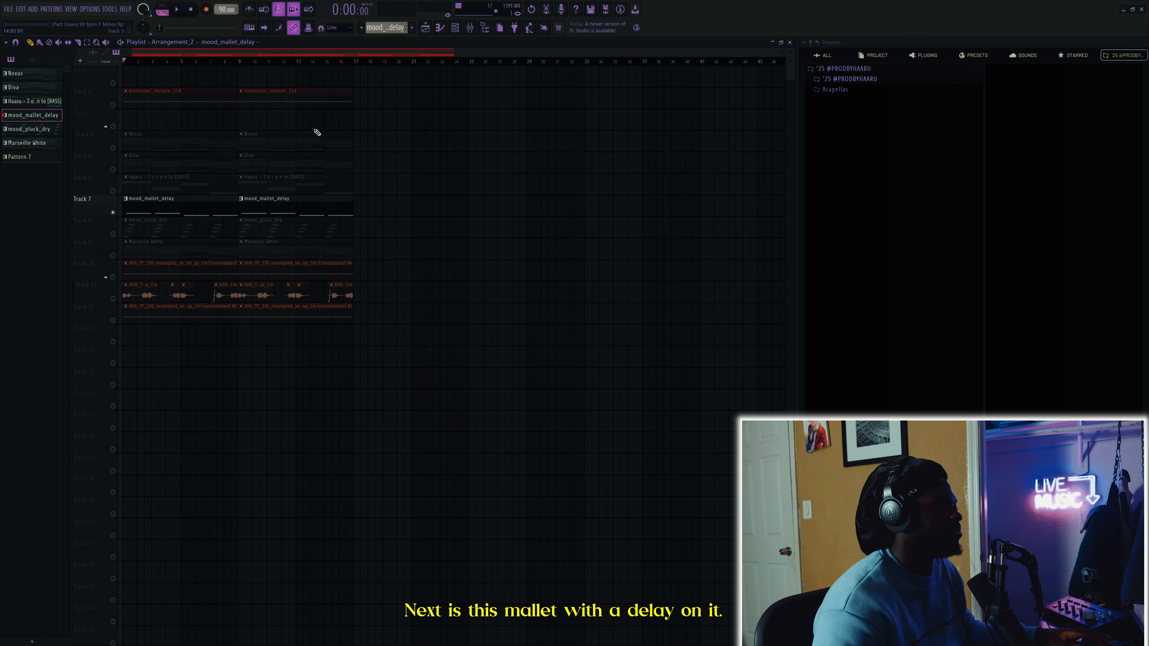
click(470, 28)
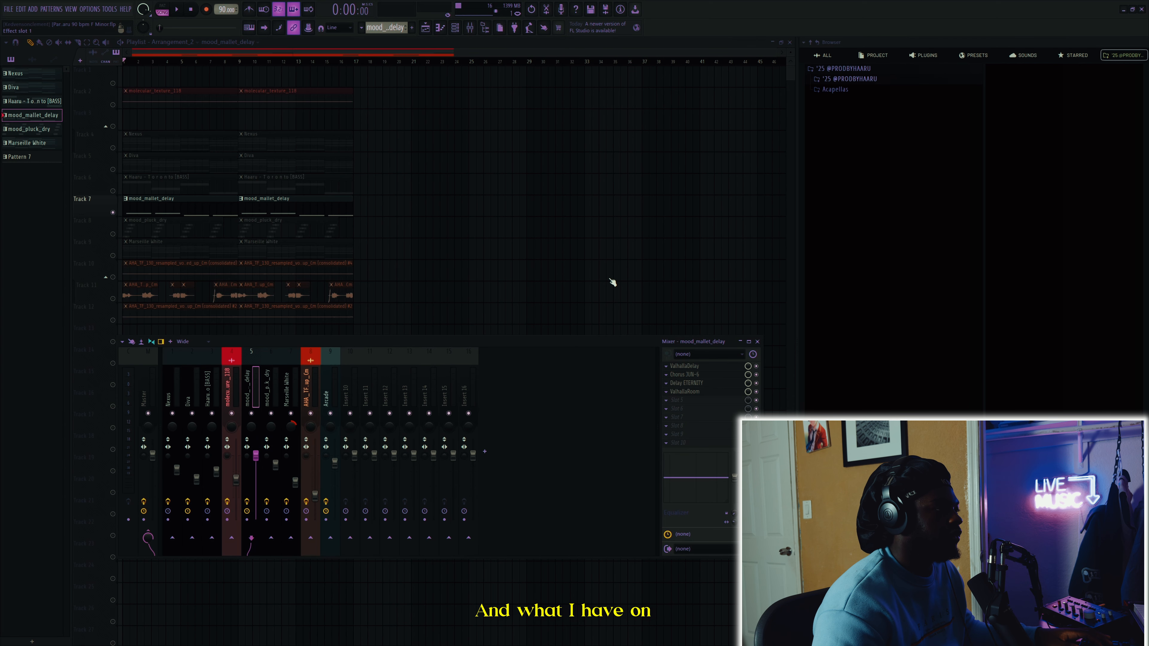
key(F9)
key(space)
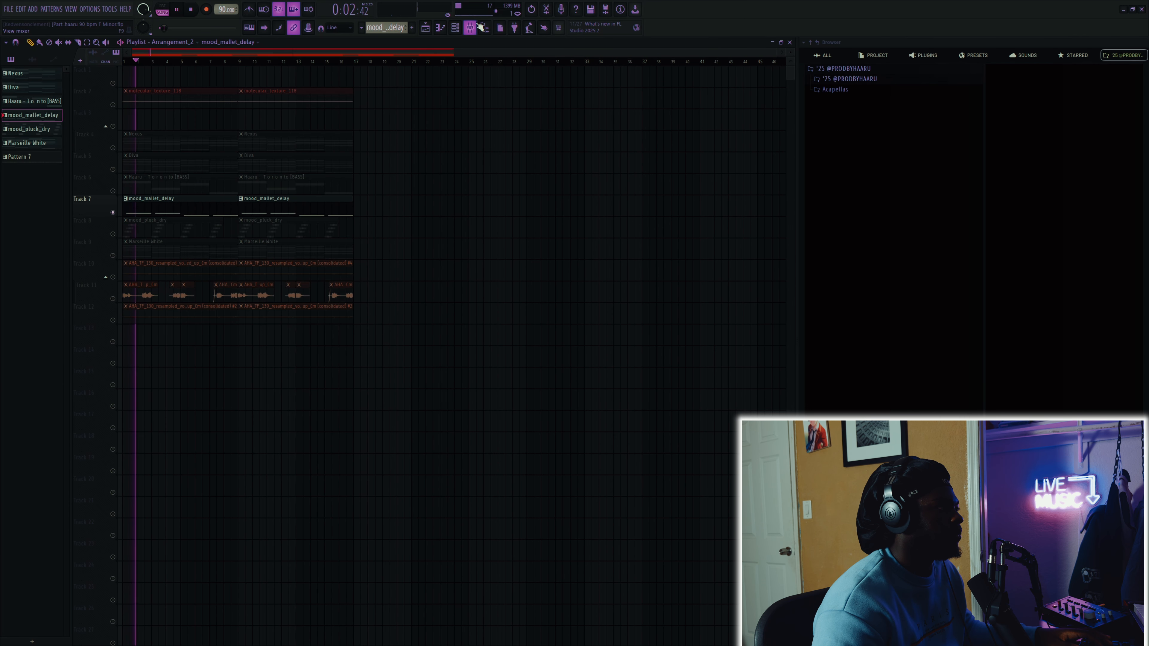
key(space)
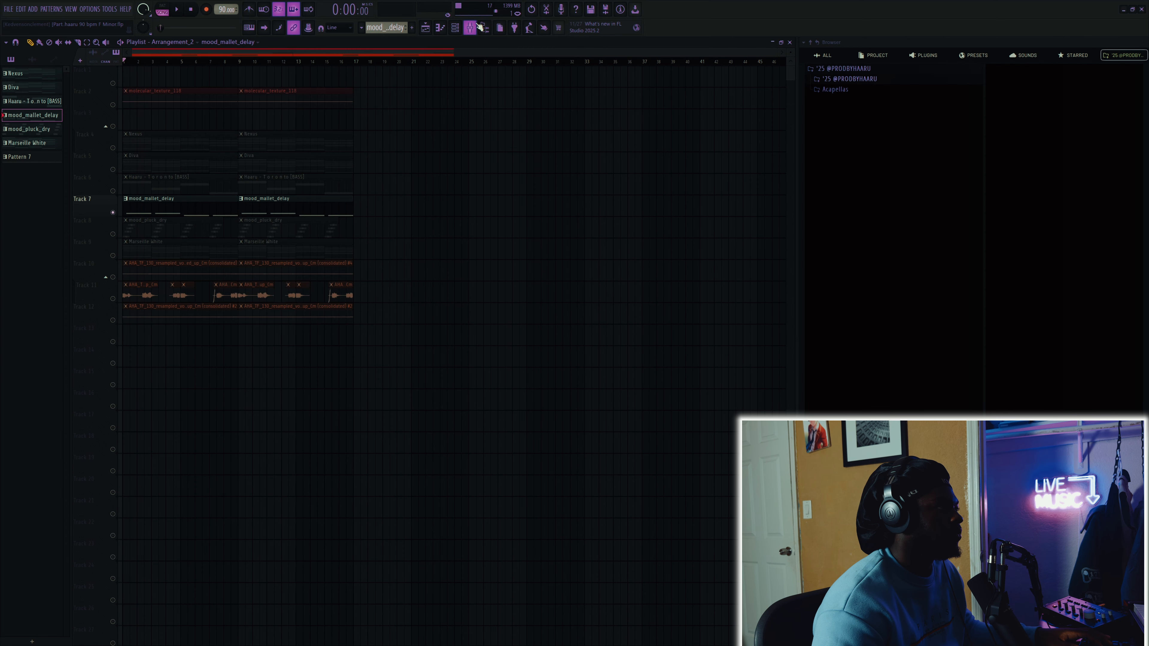
- Review the ValhallaDelay, Chorus JUN-6, Delay ETERNITY and ValhallaRoom settings on the mood_mallet_delay mixer track
click(470, 27)
click(685, 366)
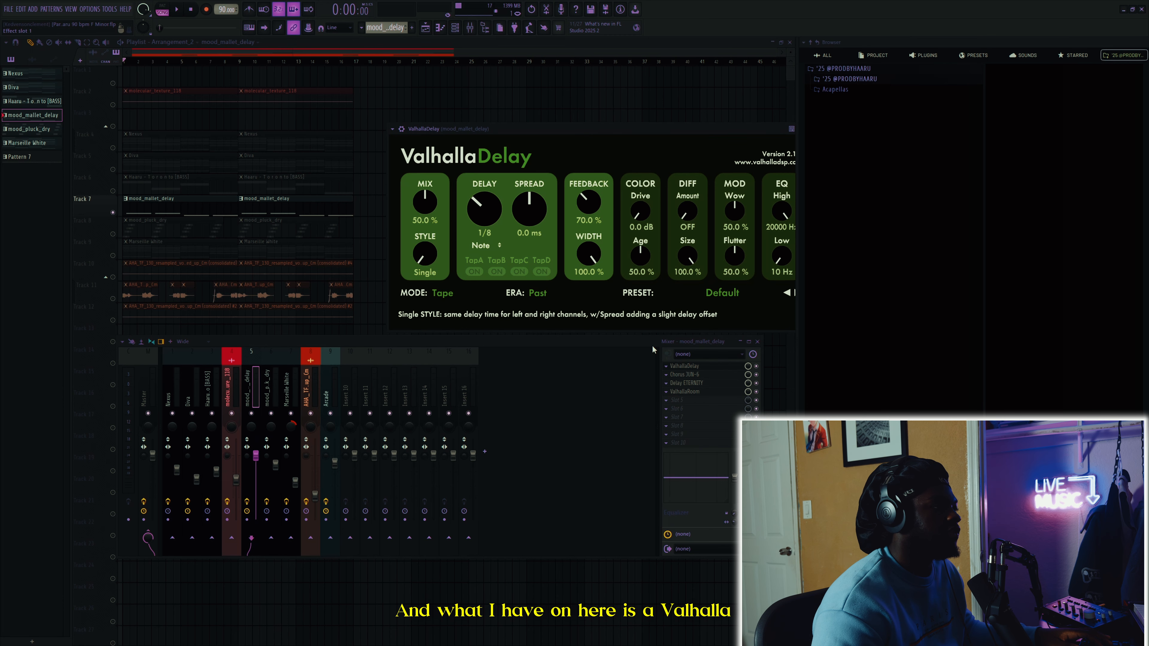
click(687, 374)
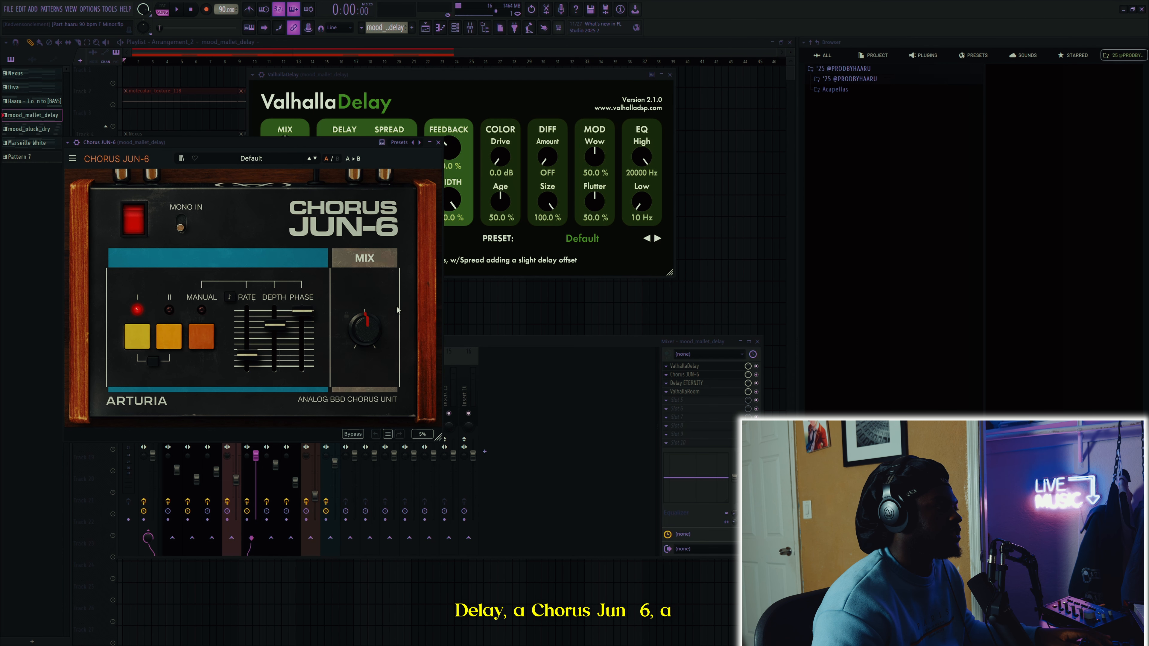
click(698, 385)
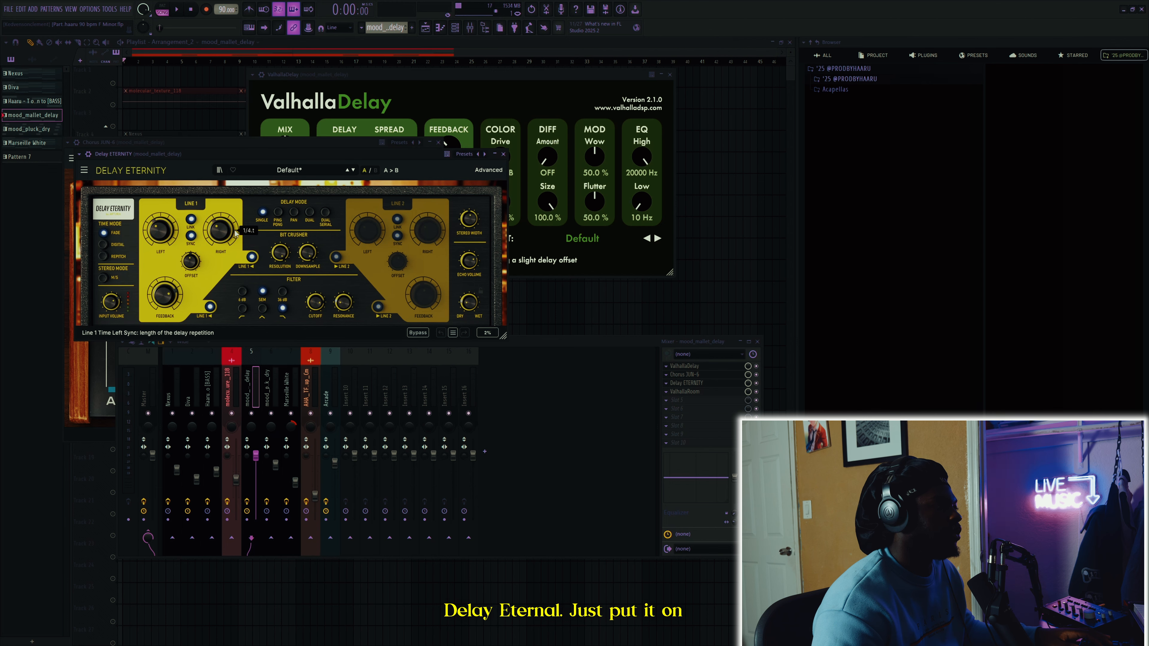
right_click(686, 395)
click(686, 395)
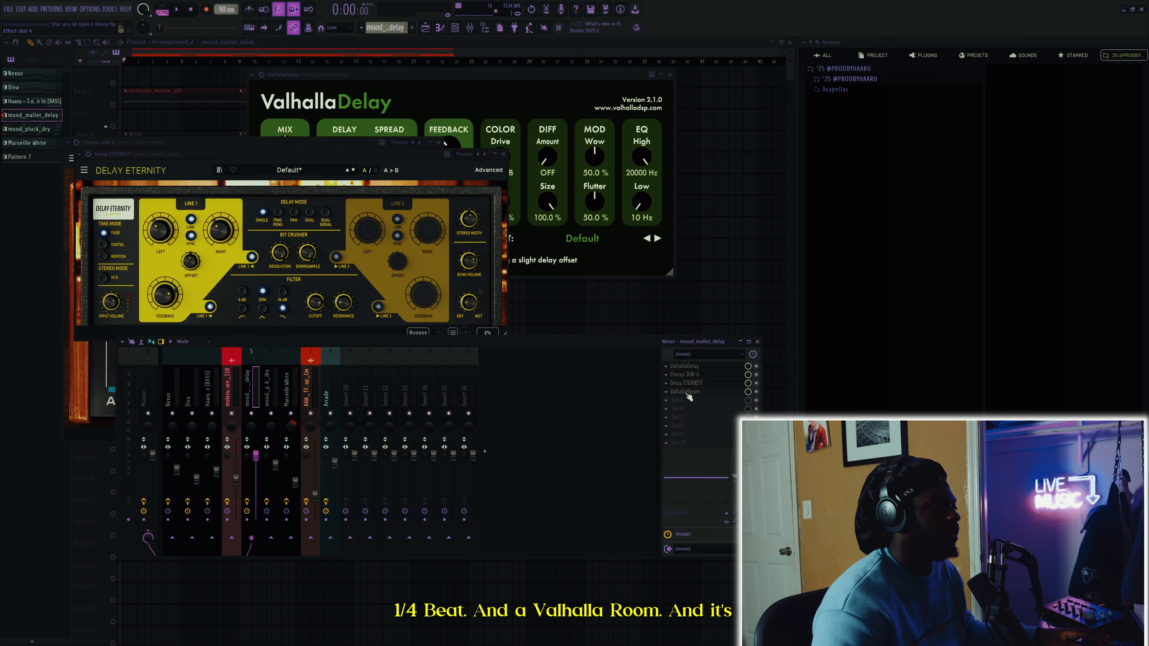
click(686, 395)
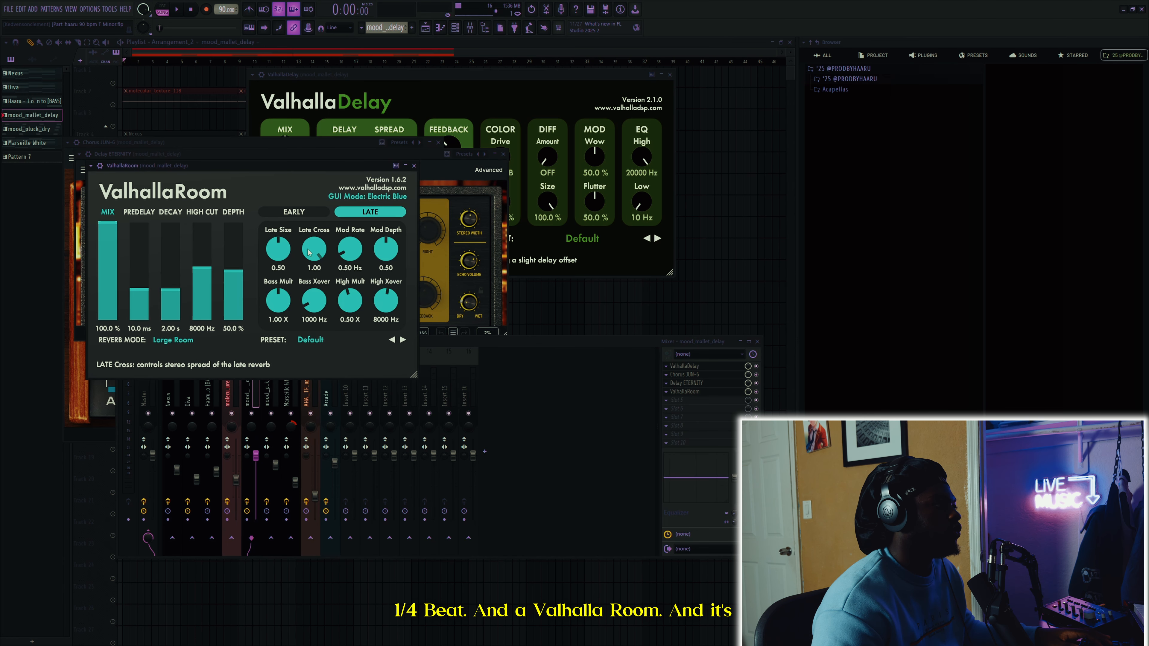
- Close the mallet's effect windows and bring up the mixer and channel rack for the mood_mallet_delay pattern
click(414, 166)
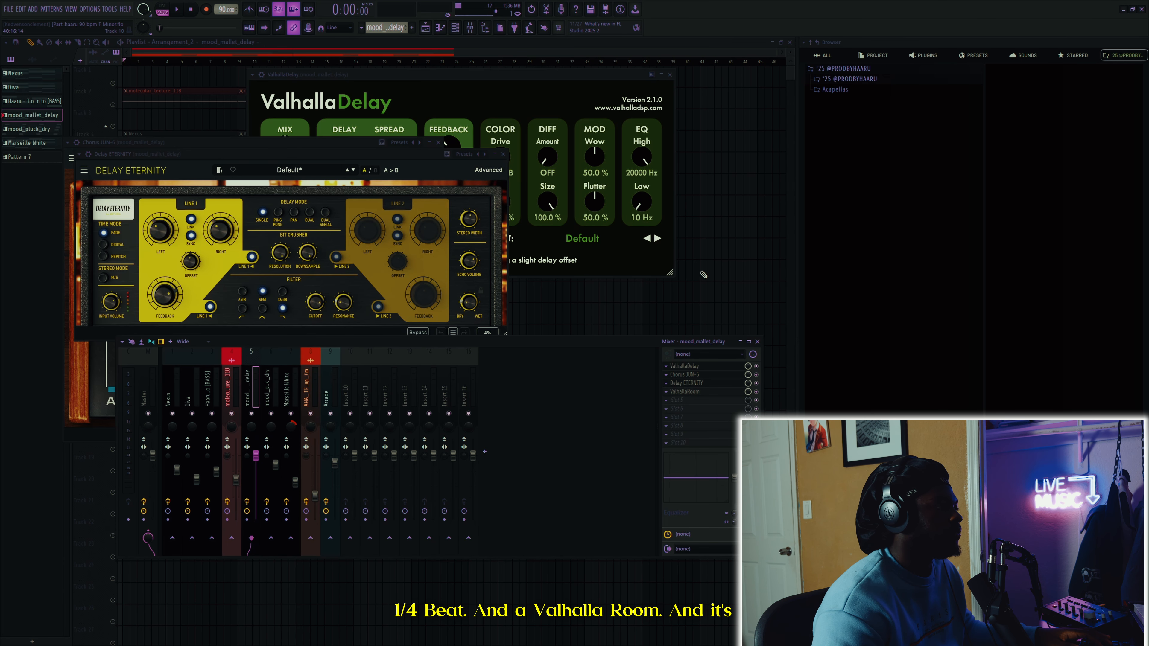
key(F12)
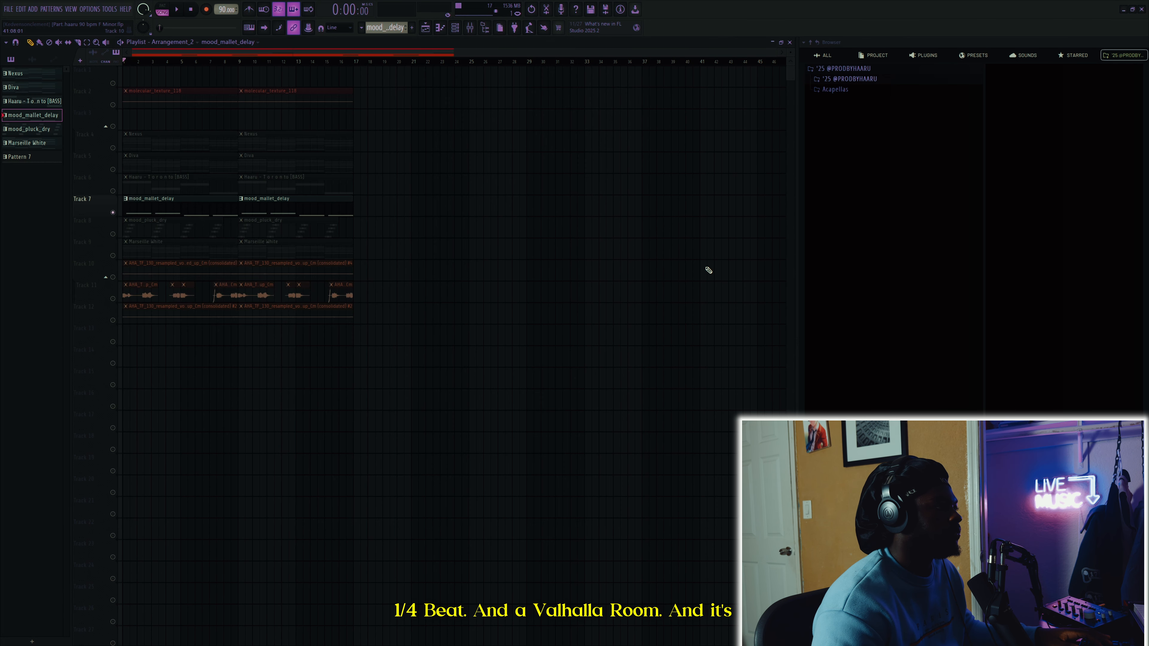
click(470, 29)
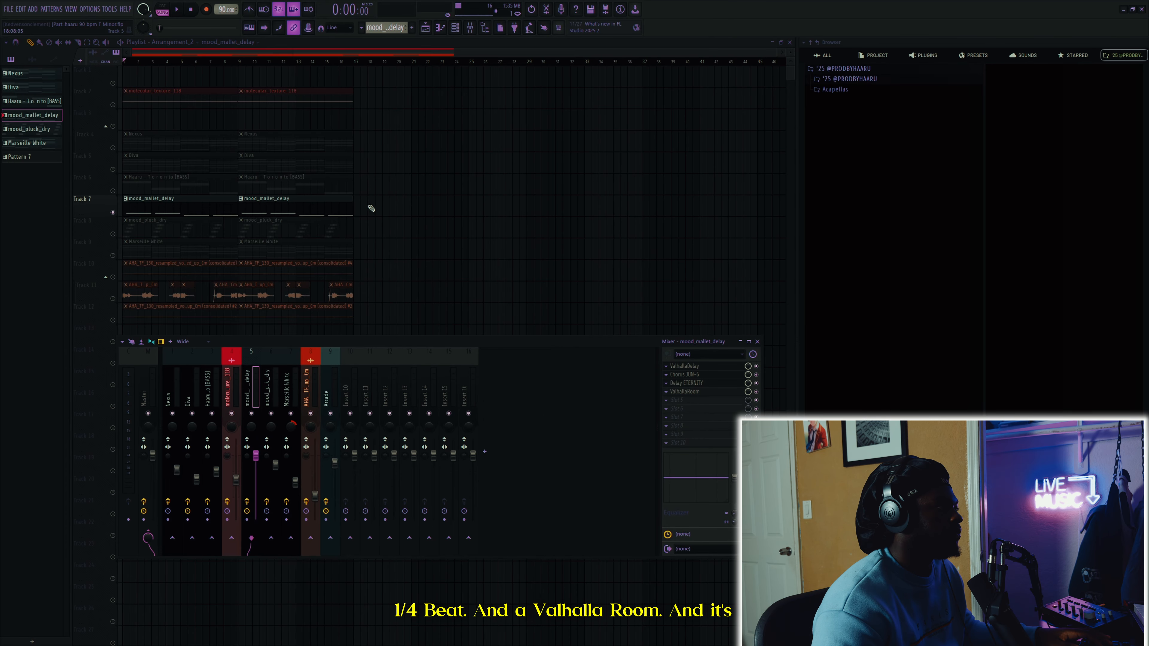
click(455, 26)
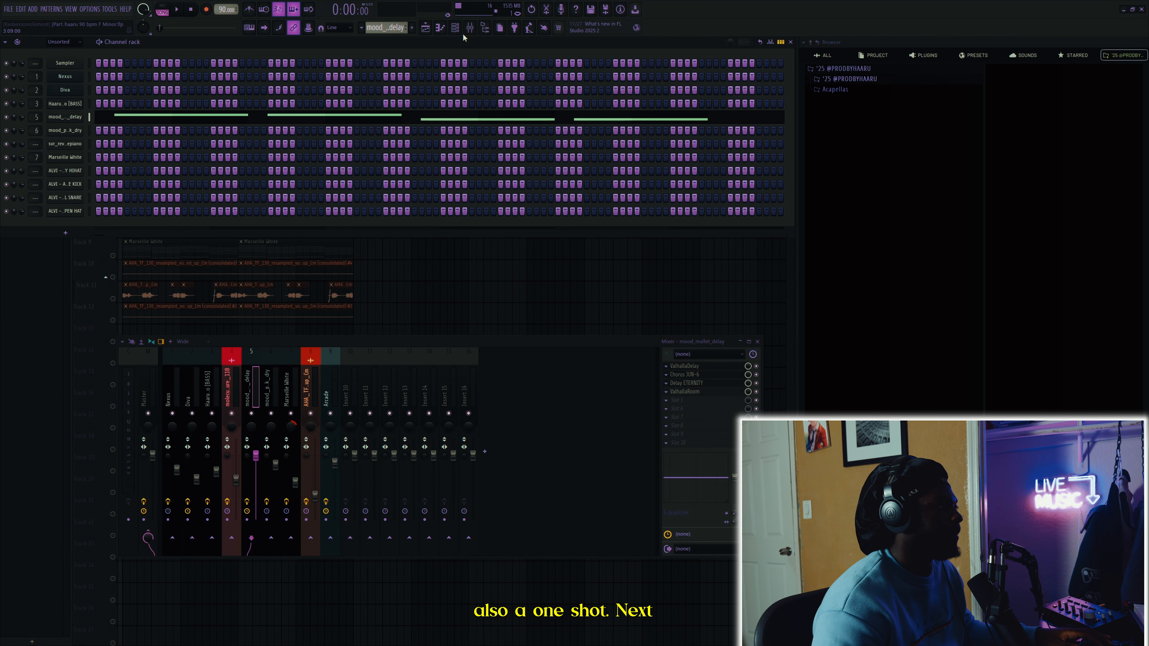
- Close the open windows, solo the mood_pluck_dry track in the playlist and play it back
click(78, 117)
key(F12)
click(112, 234)
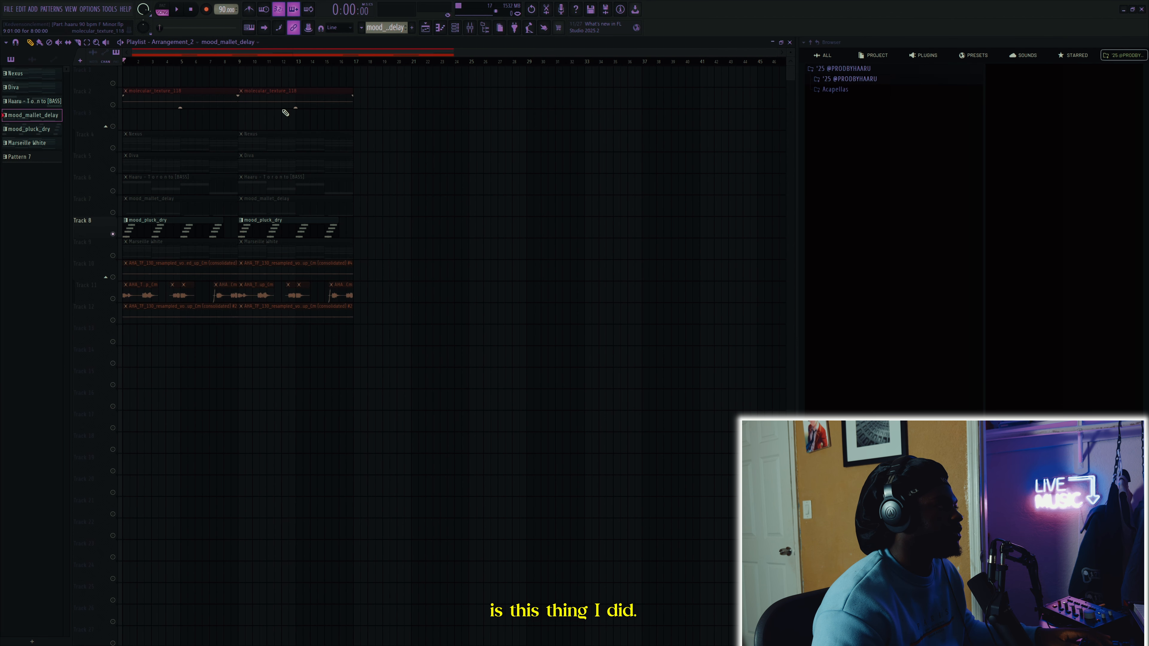
key(space)
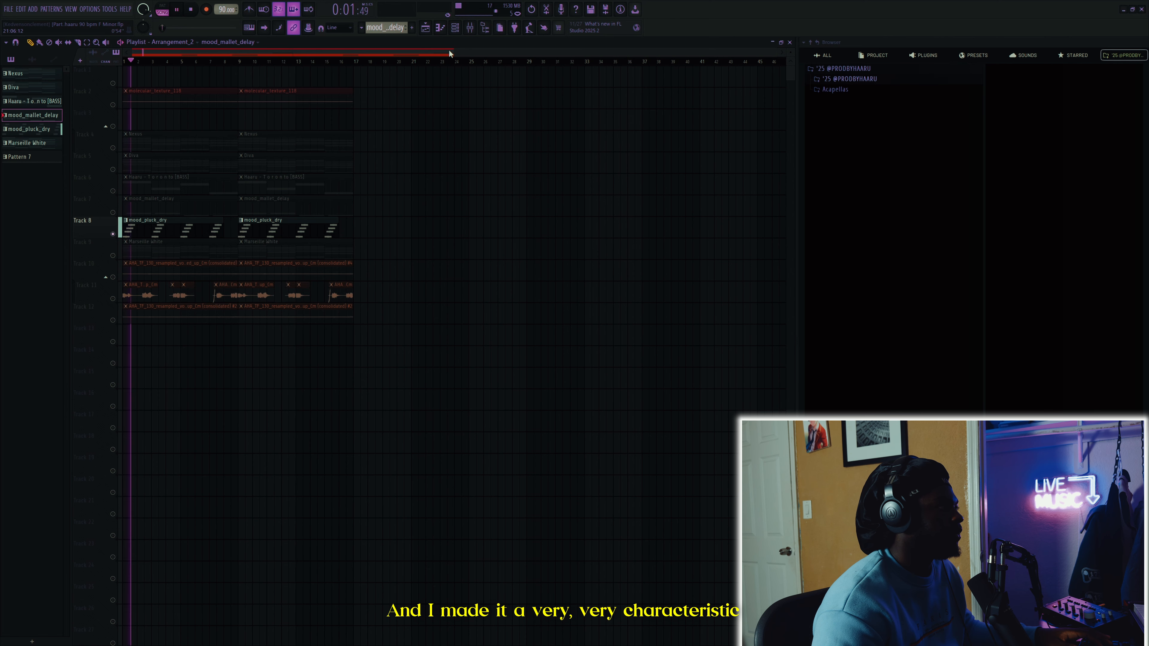
click(471, 29)
key(space)
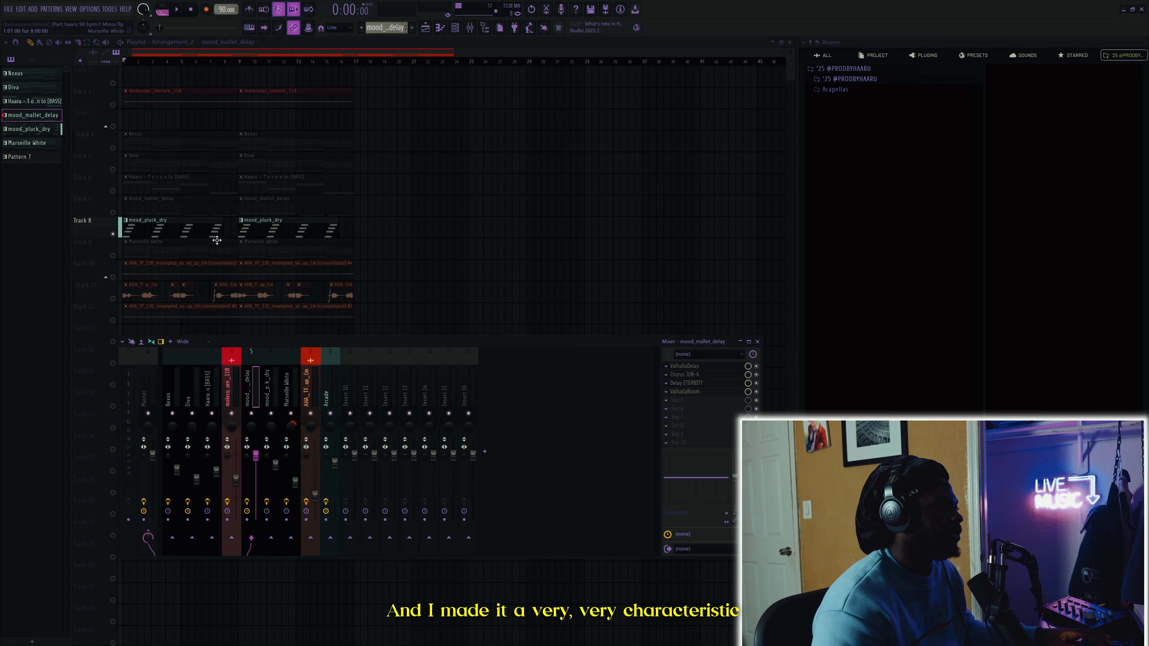
- Show the mood_pluck_dry channel's sampler settings alongside its mixer track and preview the raw pluck sample
click(223, 230)
key(F6)
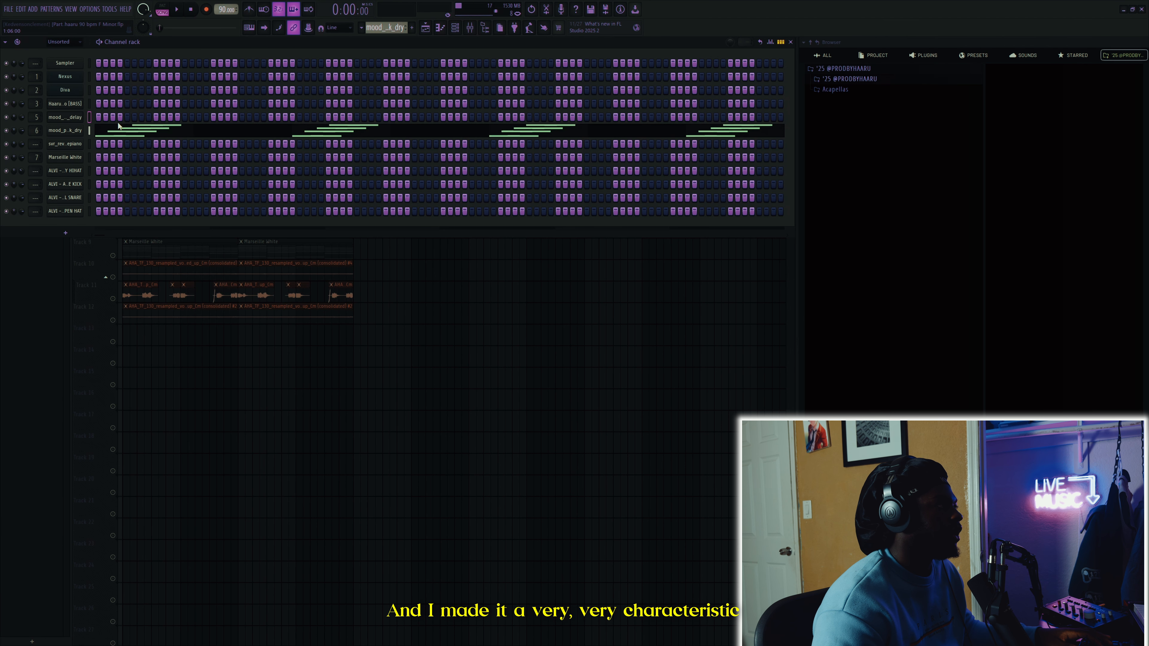
click(72, 131)
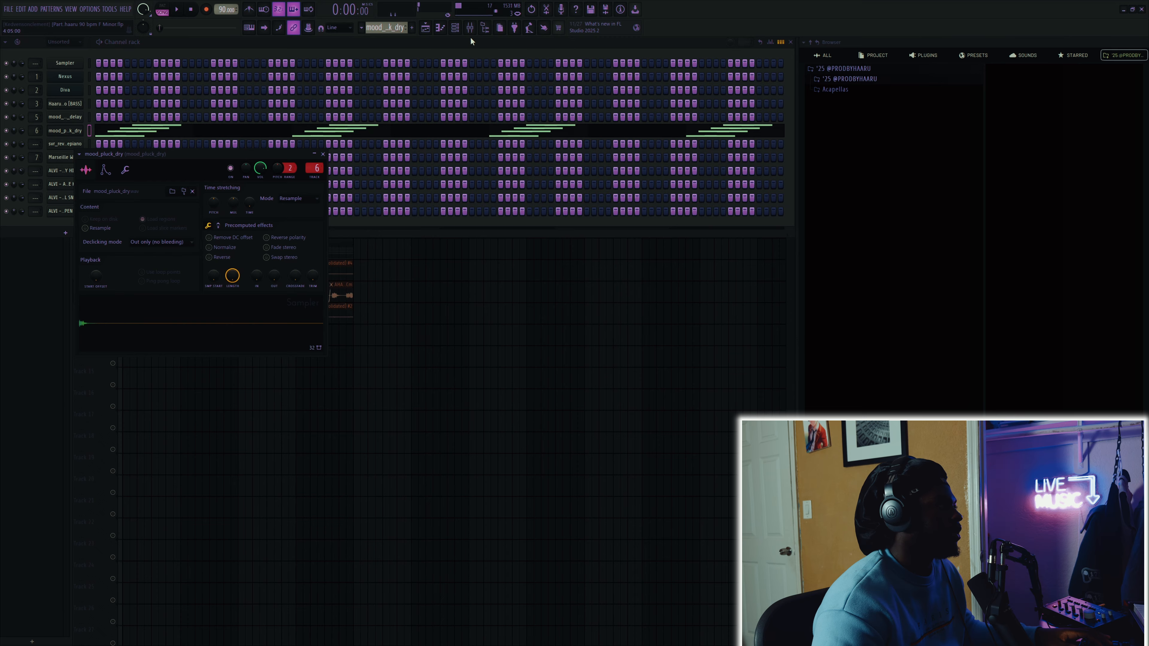
click(470, 28)
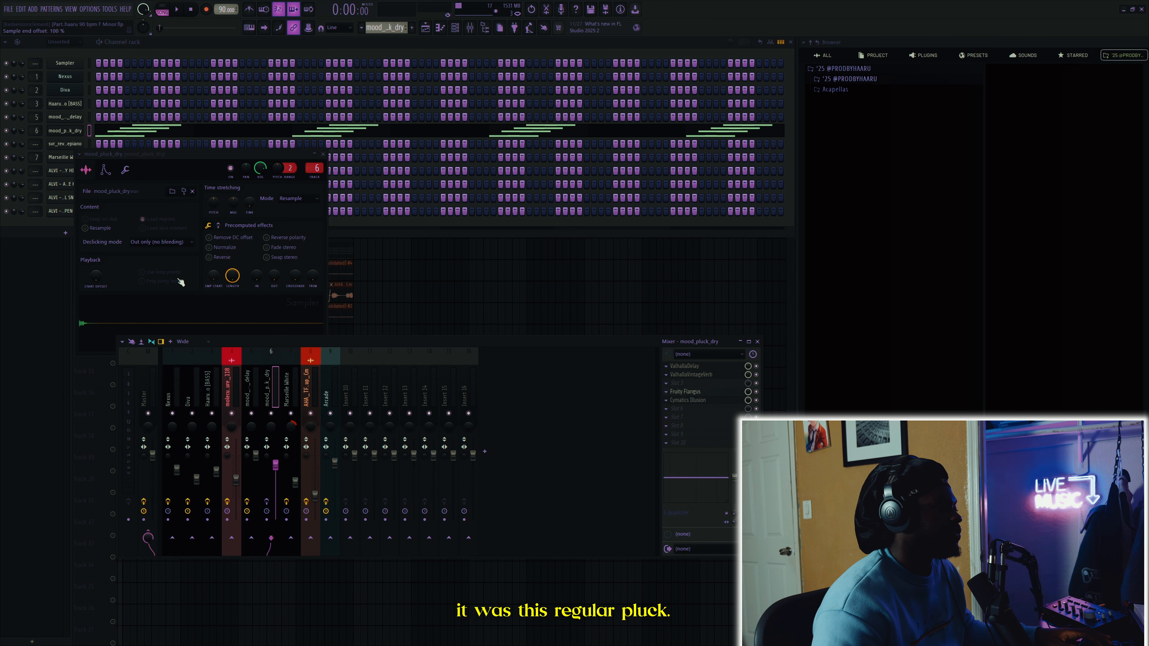
click(112, 320)
drag(117, 315, 121, 315)
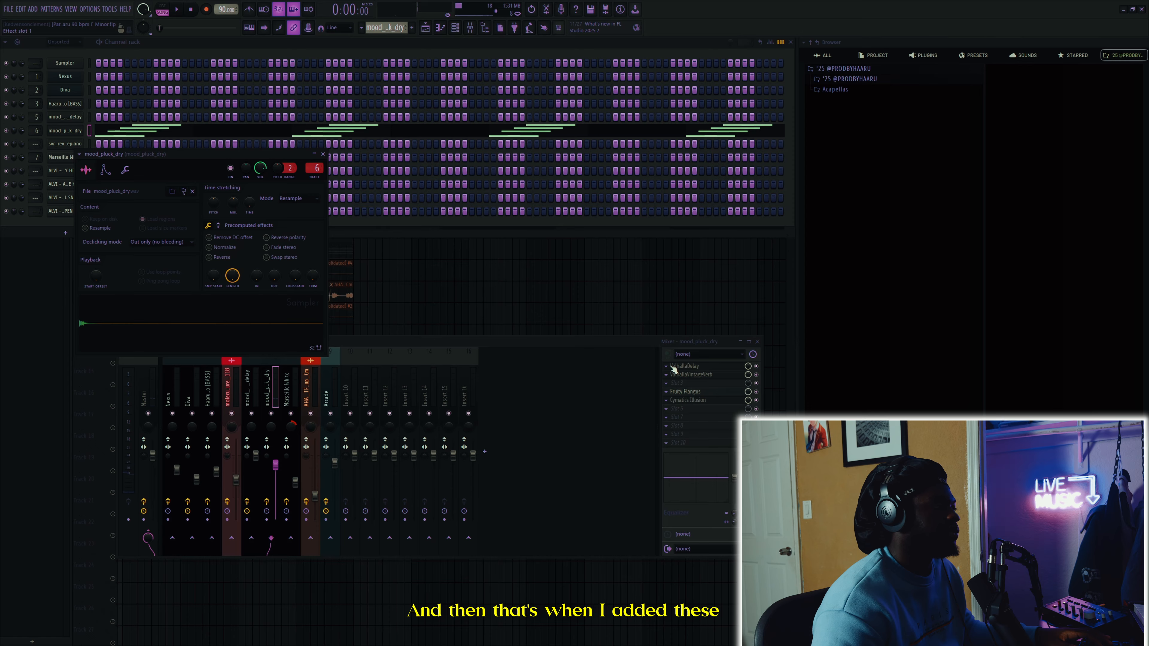
- Review ValhallaDelay on the mood_pluck_dry mixer track and audition the pluck with Cymatics Illusion bypassed
click(714, 367)
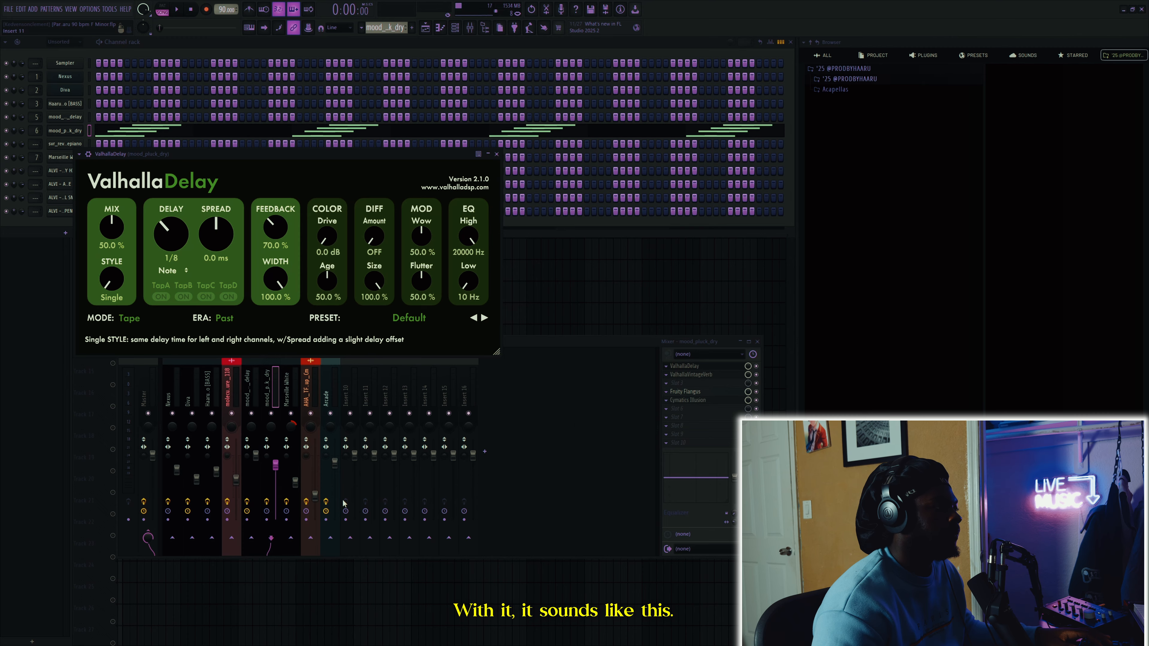
click(757, 400)
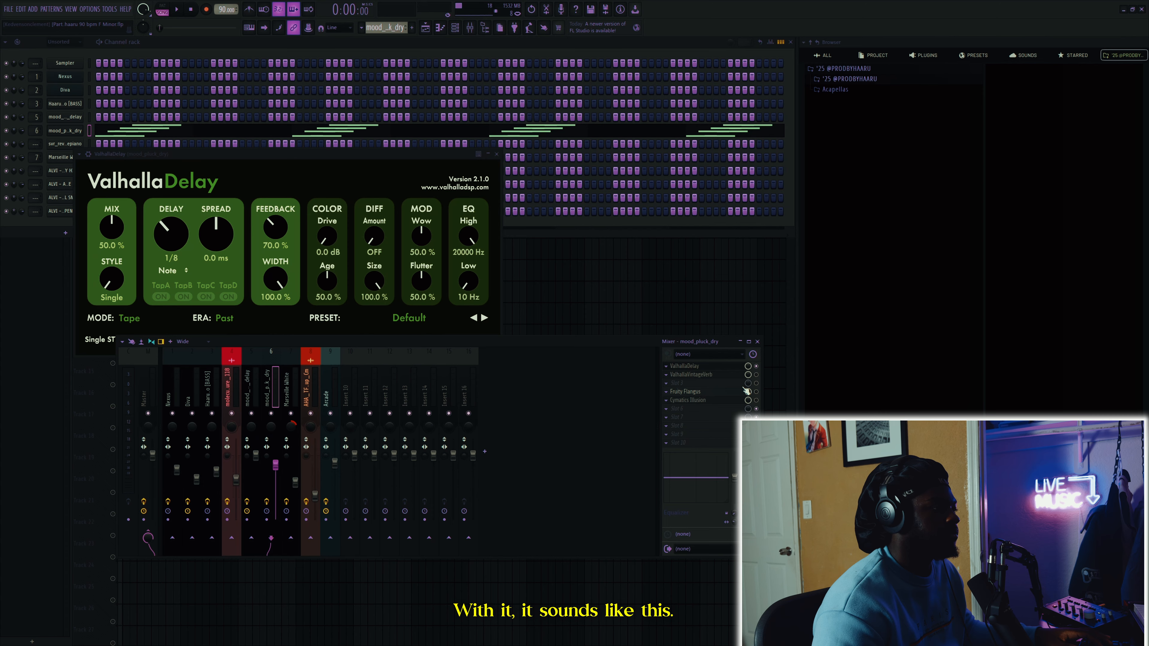
key(space)
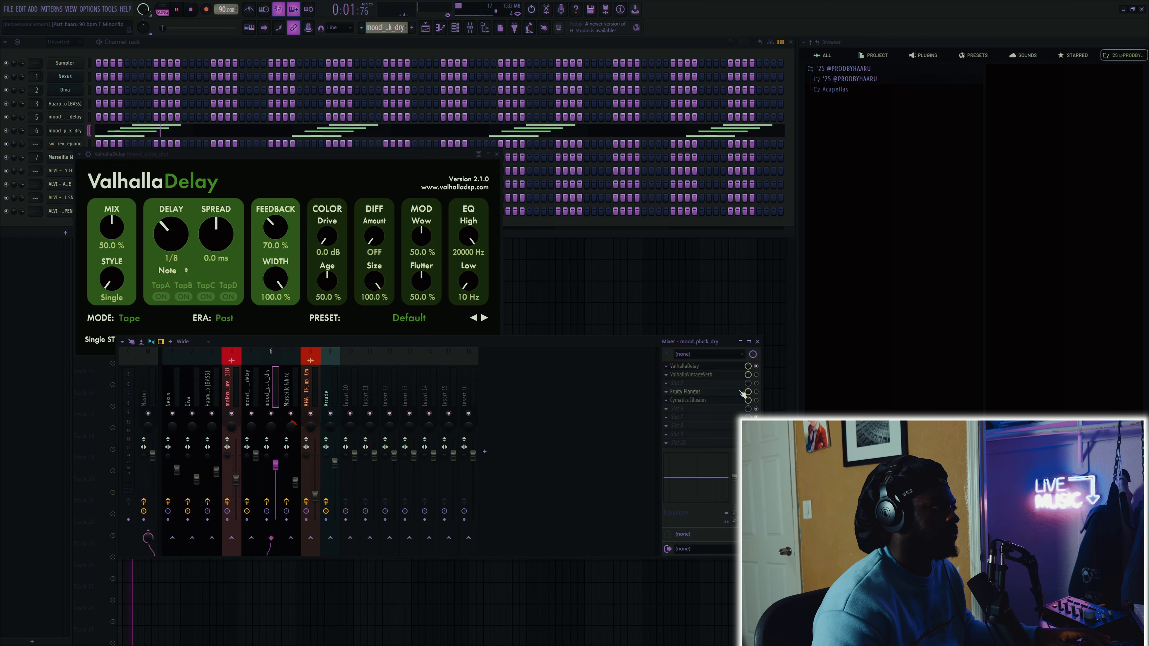
key(space)
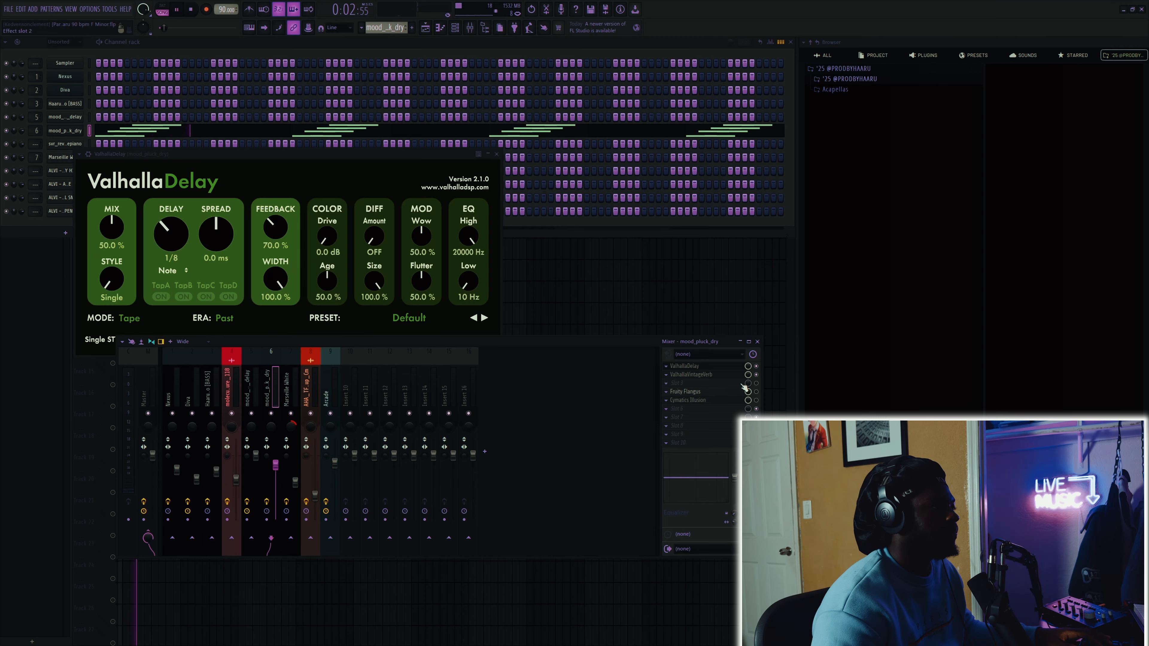
key(space)
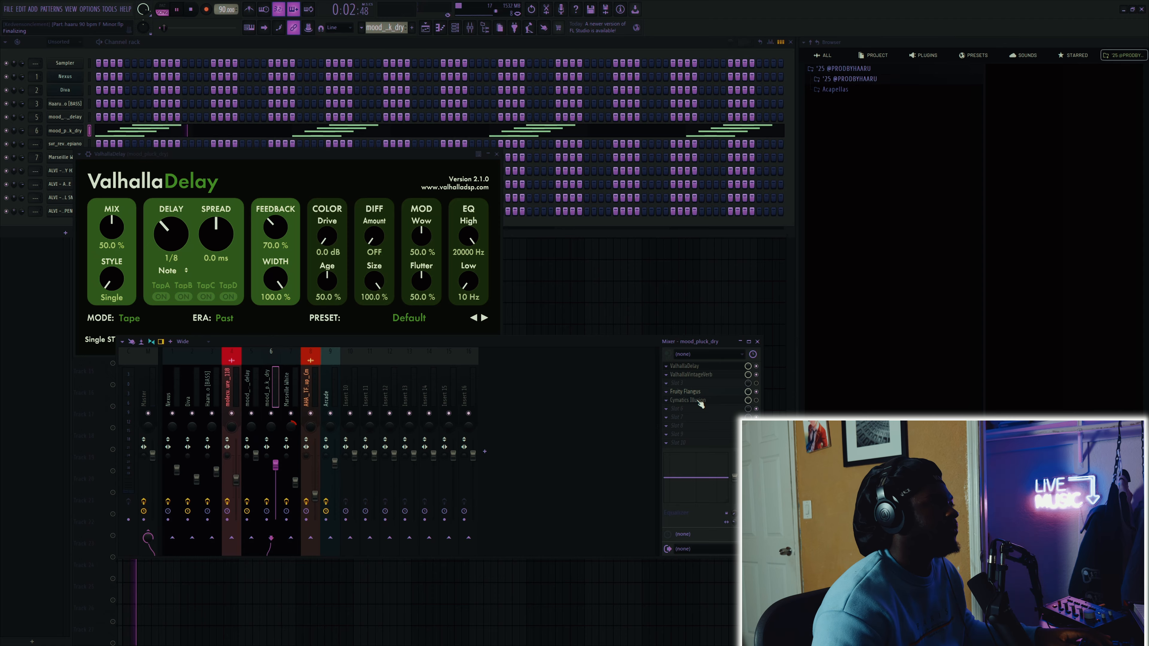
key(space)
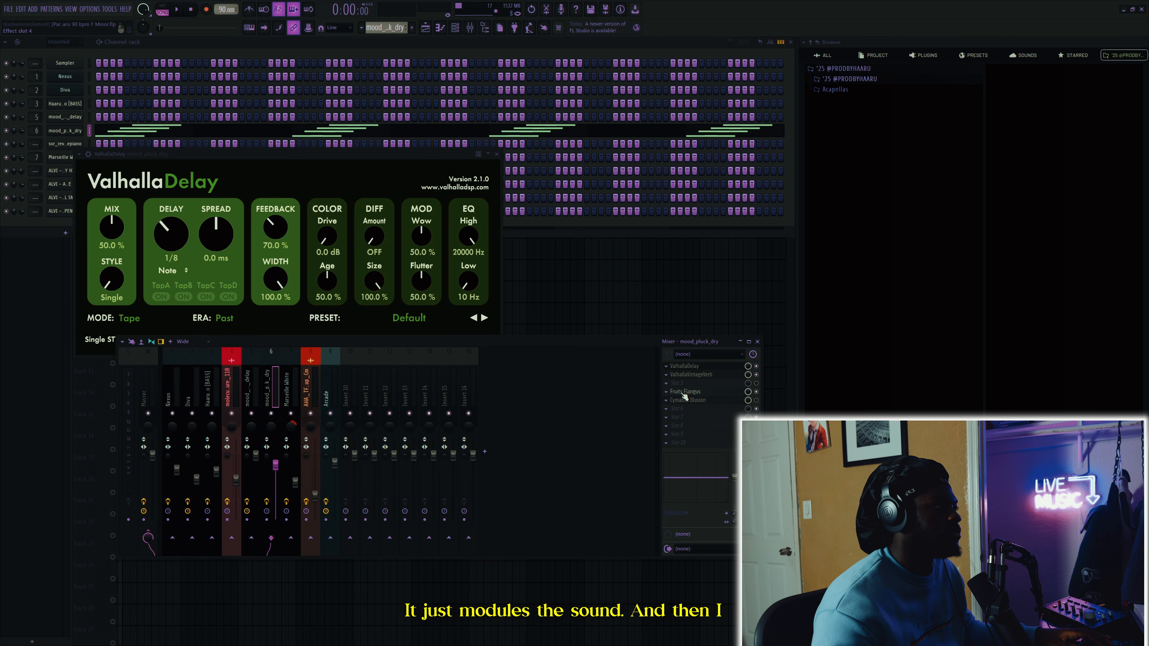
- Bring up Cymatics Illusion on the mood_pluck_dry track, choose the [SEQ] Fireflies preset and lower its mix
click(692, 400)
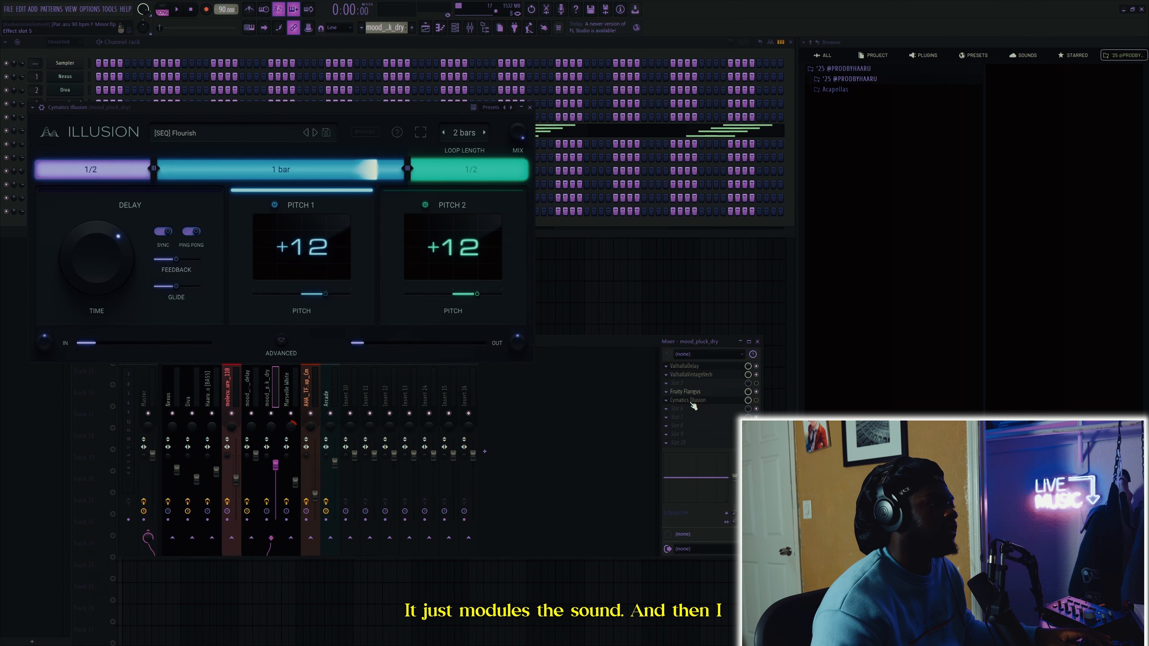
drag(466, 110, 645, 126)
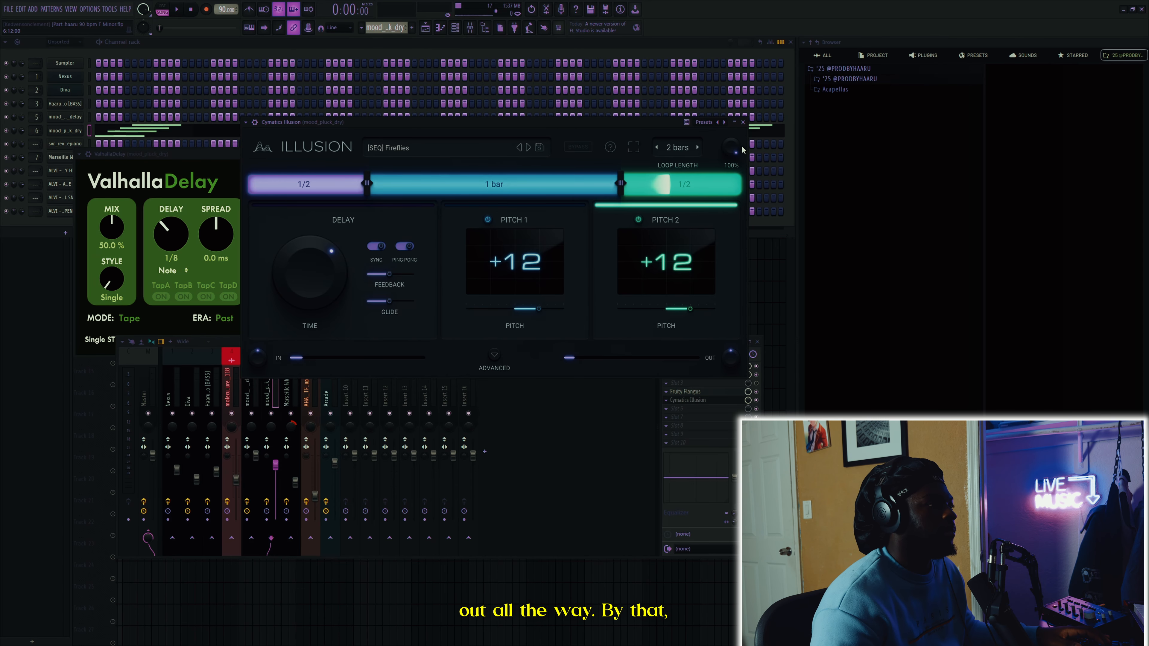
drag(731, 147, 734, 220)
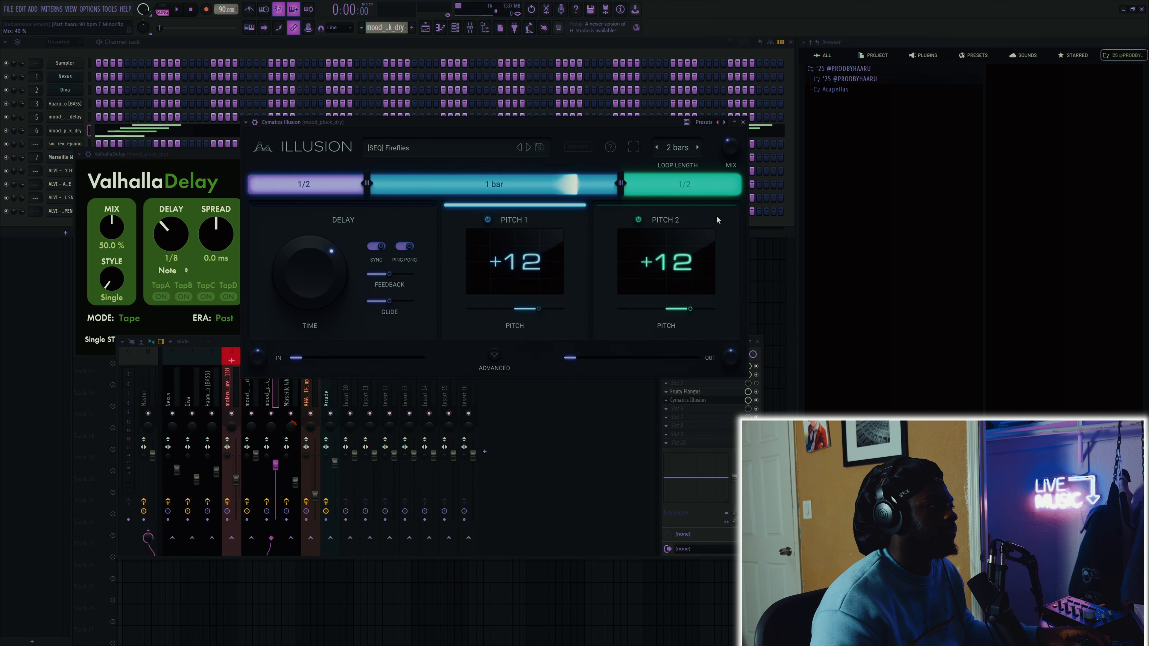
- Play the pluck pattern through Cymatics Illusion to hear the mix difference, closing the windows when finished
click(171, 15)
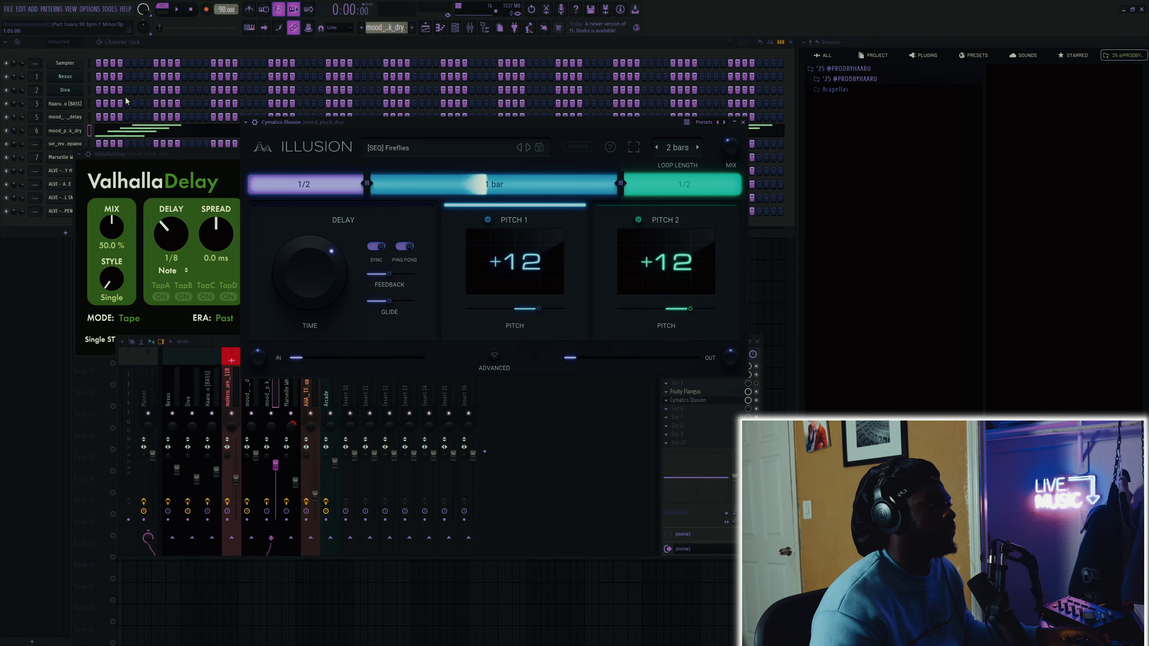
click(178, 10)
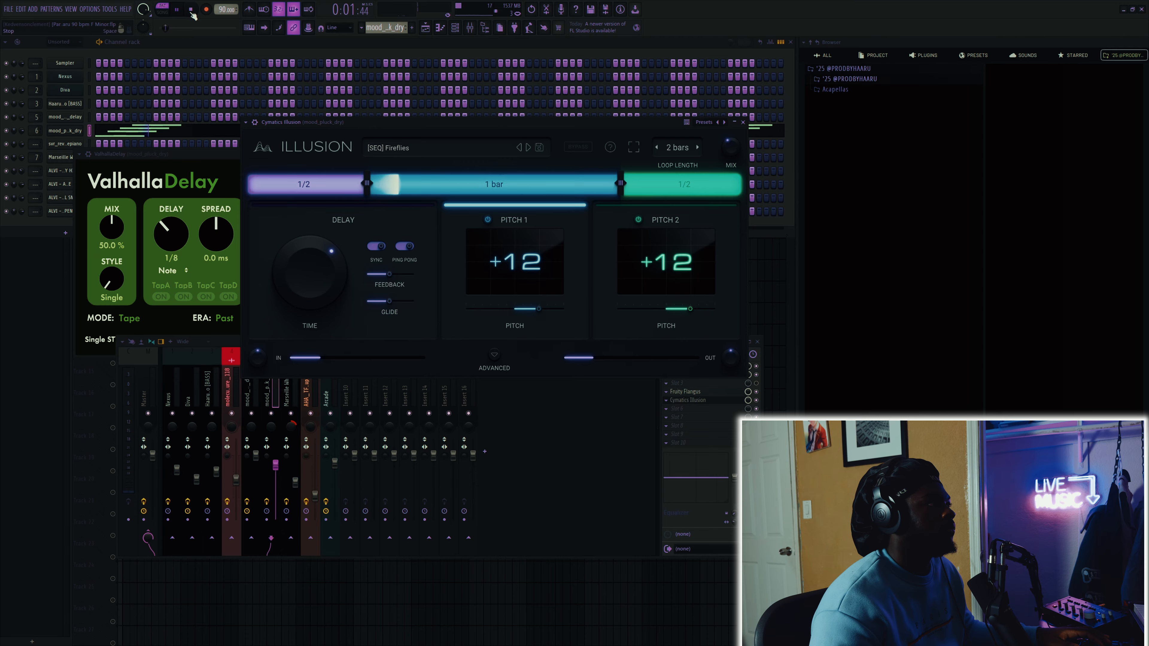
click(192, 11)
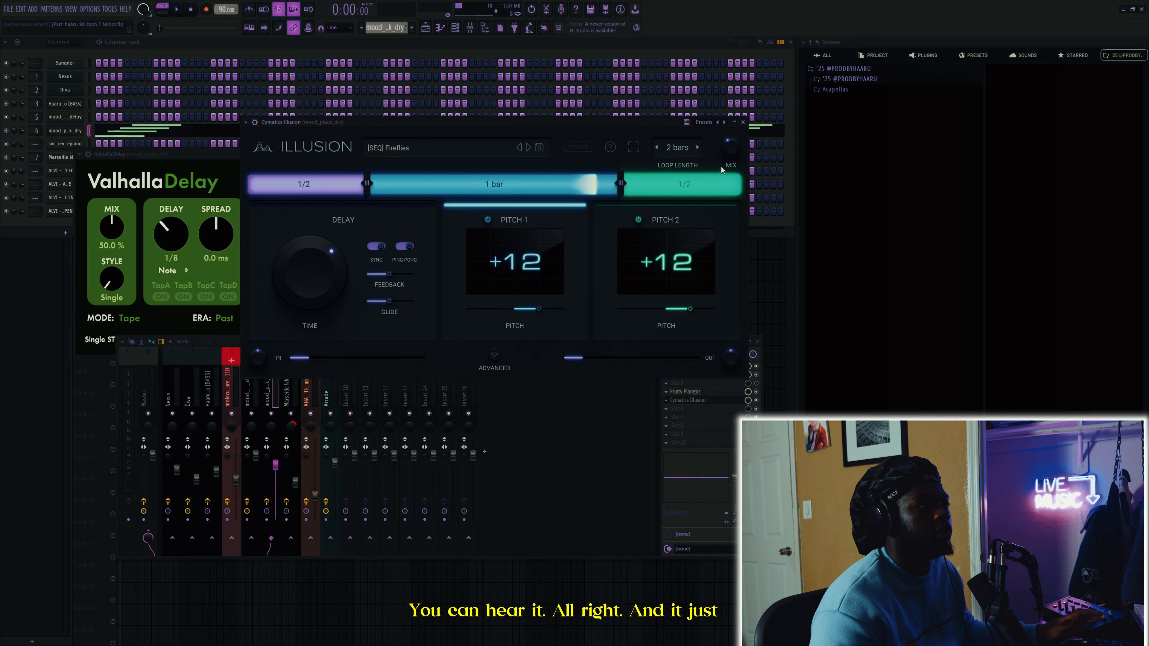
click(181, 10)
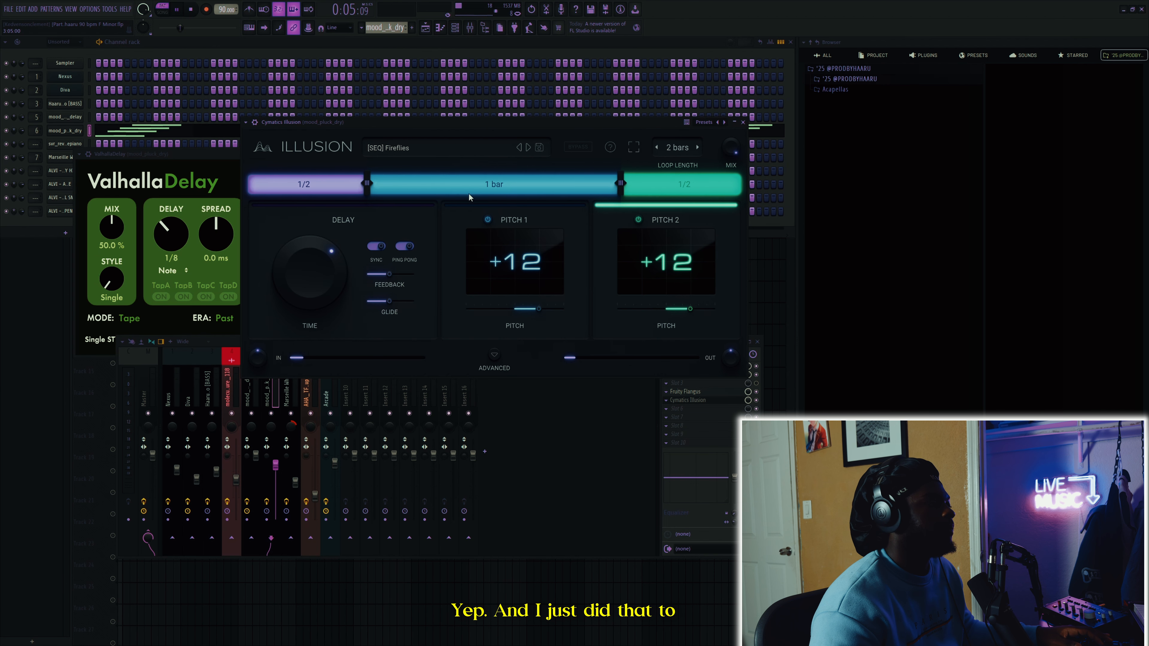
click(526, 600)
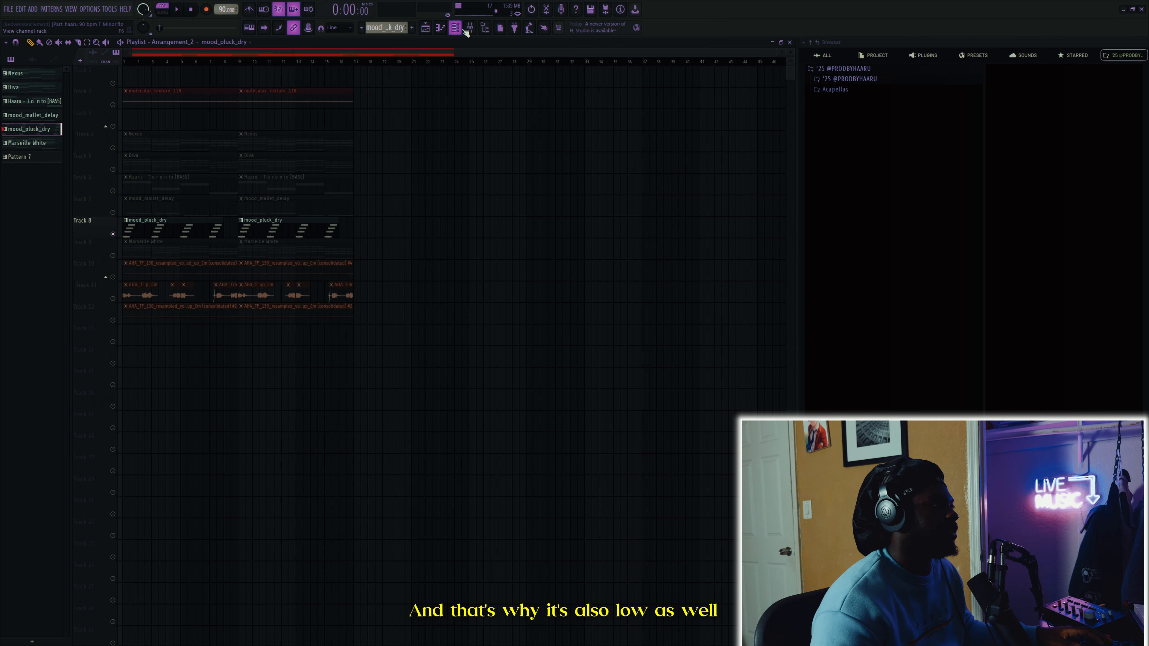
key(F9)
right_click(501, 227)
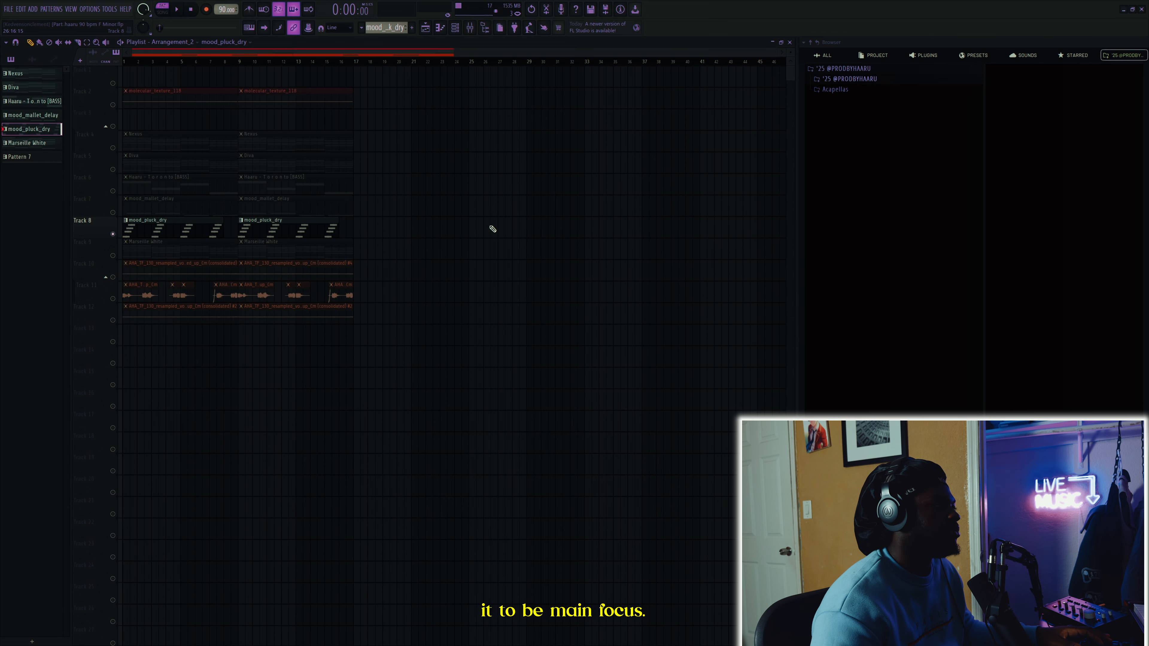
- Solo the Marseille White track in the playlist, select its pattern and play it back
click(113, 255)
click(201, 248)
key(space)
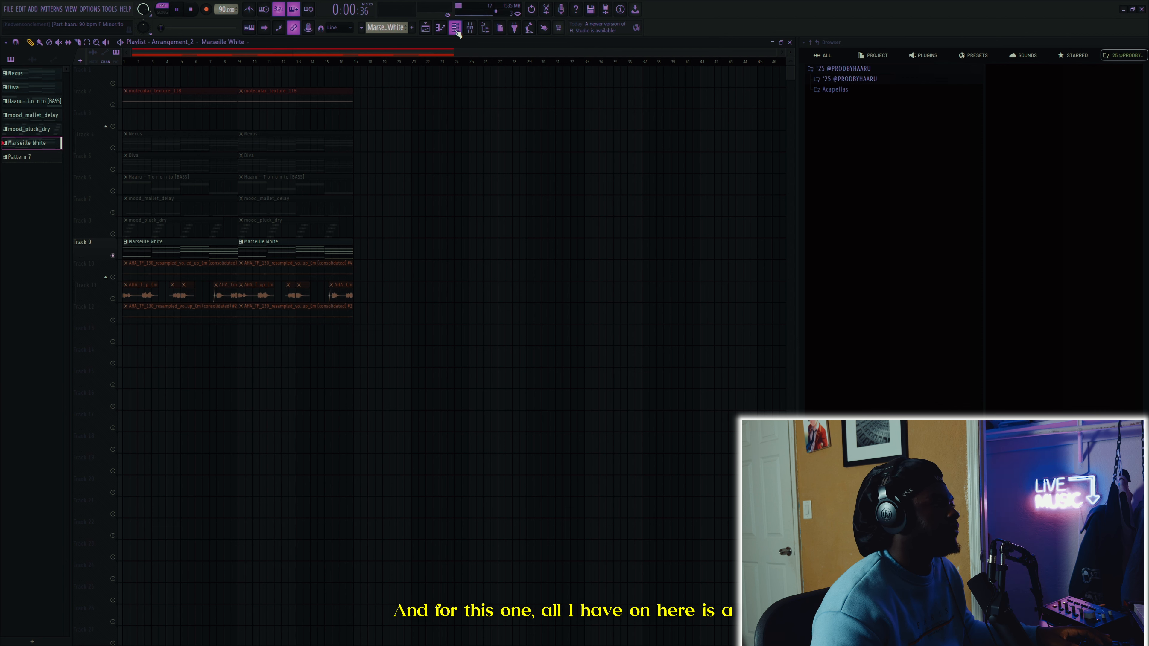
key(space)
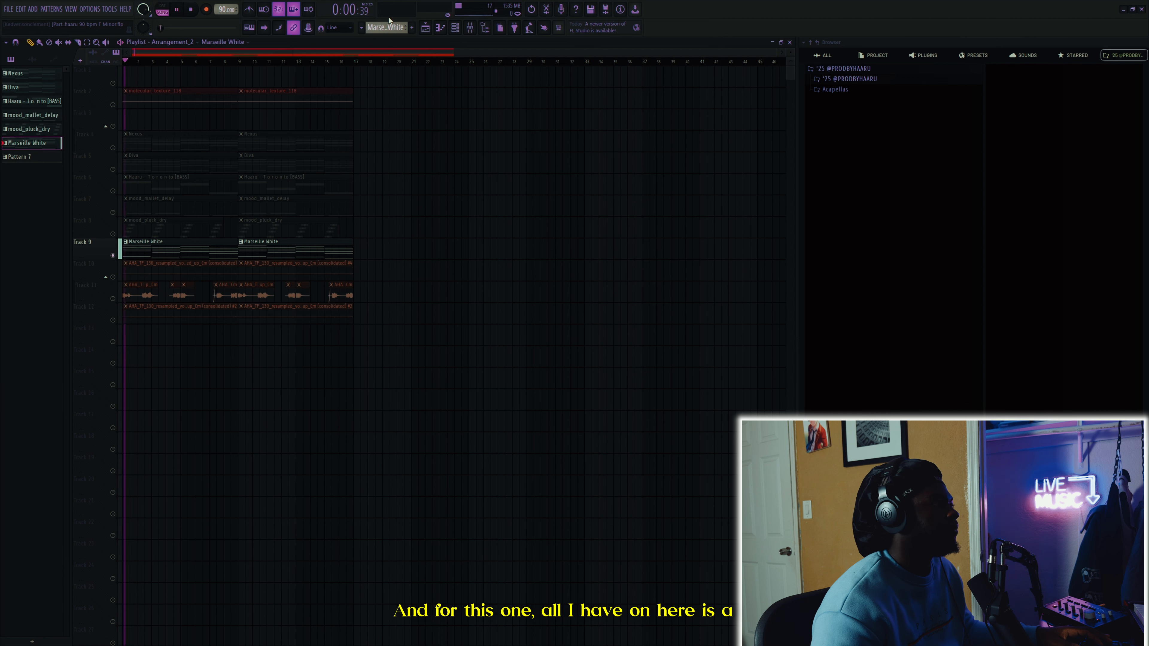
- Review the ValhallaVintageVerb settings on the Marseille White mixer track, closing the effect and mixer when finished
click(471, 28)
click(297, 384)
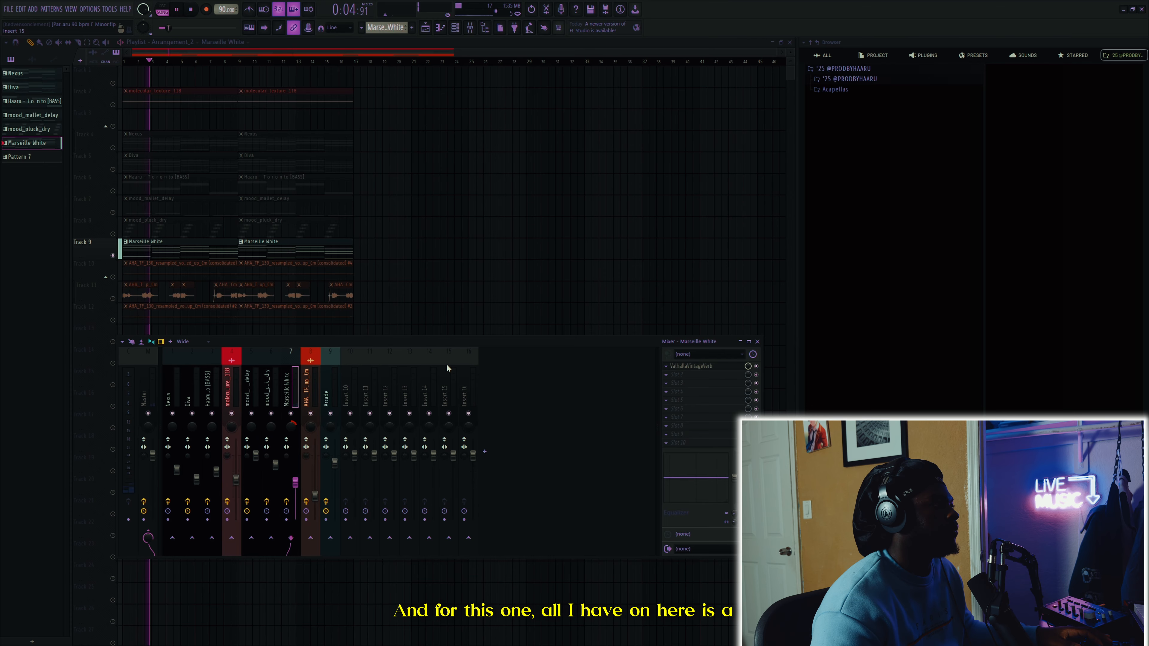
key(space)
click(697, 367)
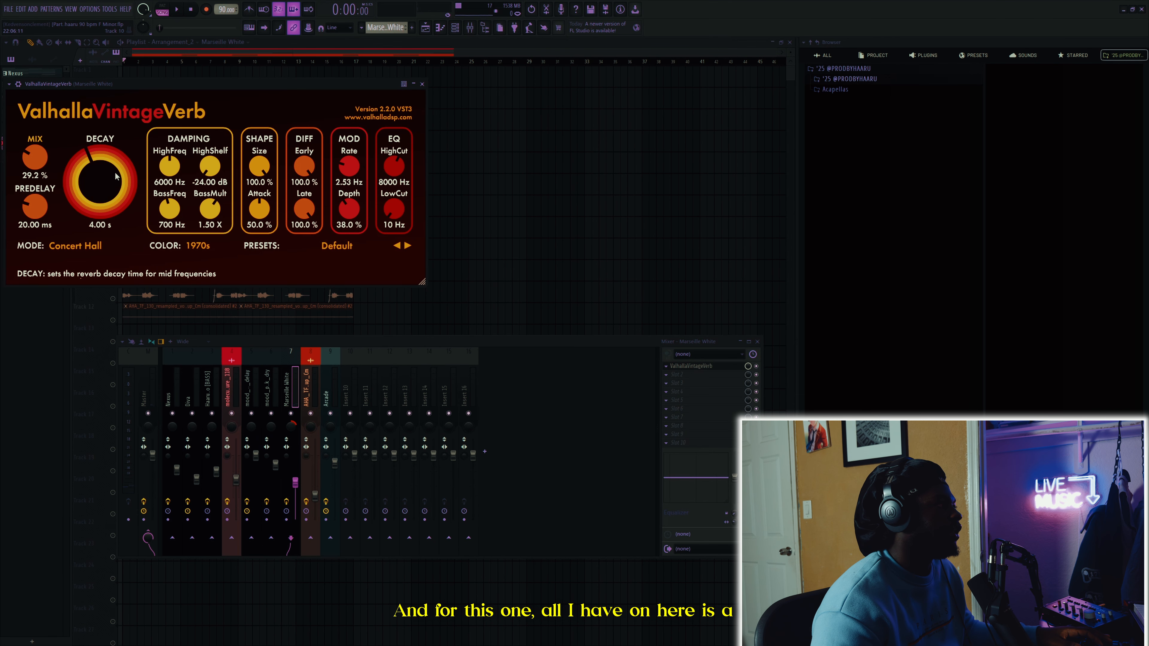
click(422, 85)
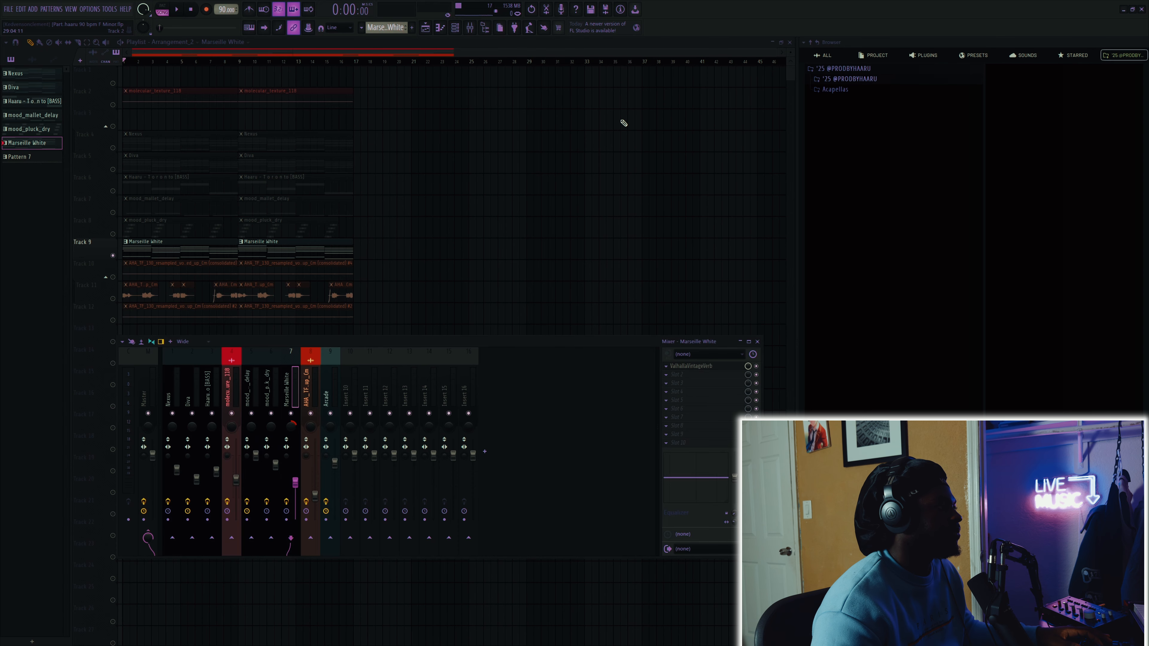
key(F9)
- Solo the resampled vocal loop on Track 10 and play its first section from the start
click(113, 278)
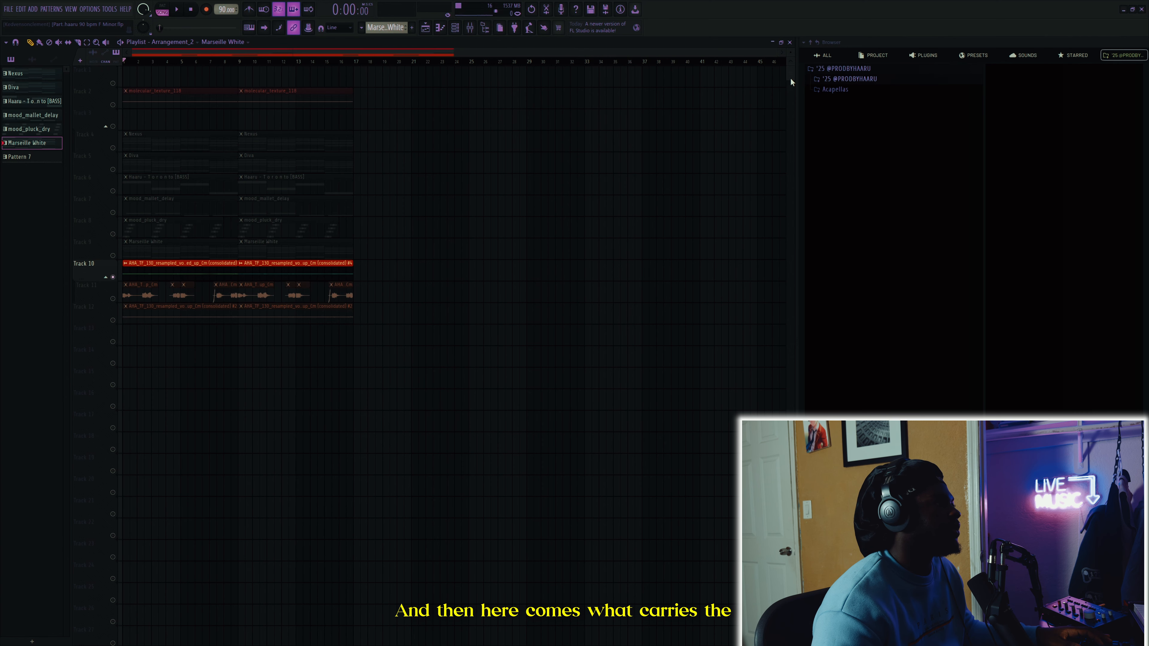
drag(778, 53, 462, 64)
key(space)
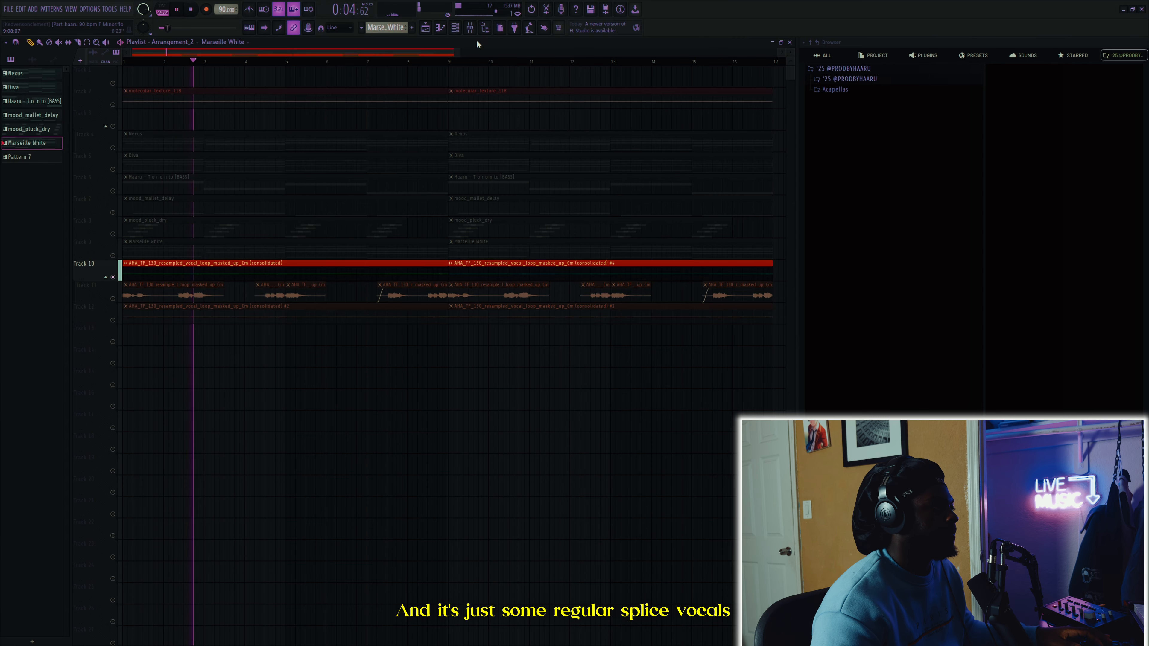
key(space)
- Play the soloed vocal loop's second section starting from bar 9
click(451, 64)
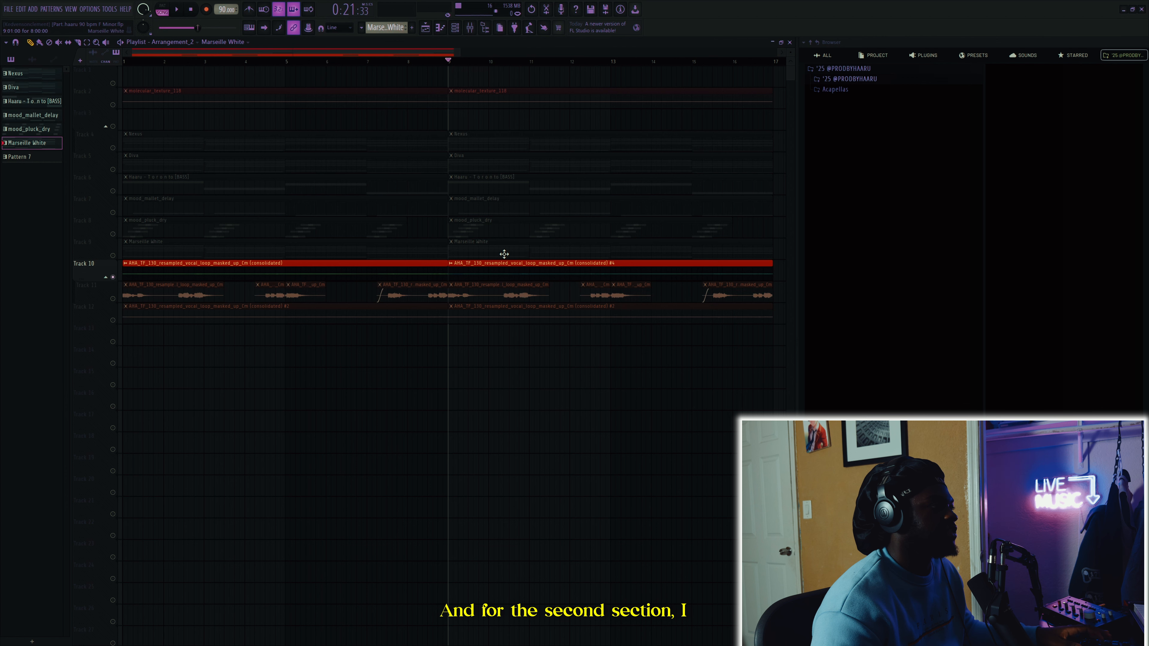
key(space)
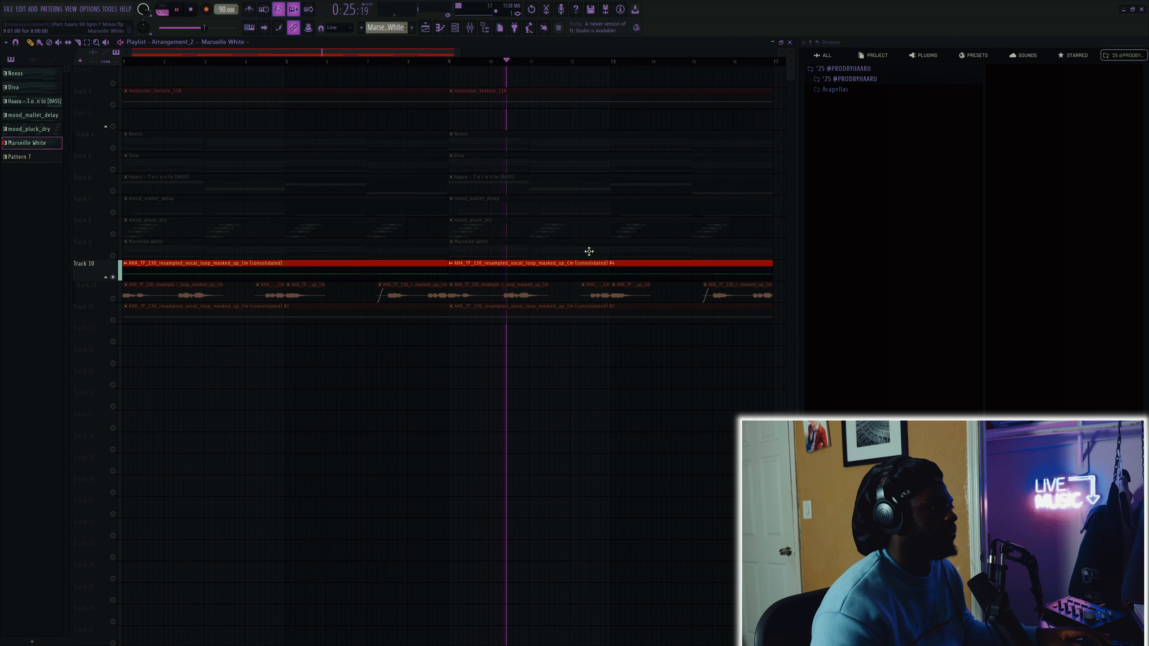
key(space)
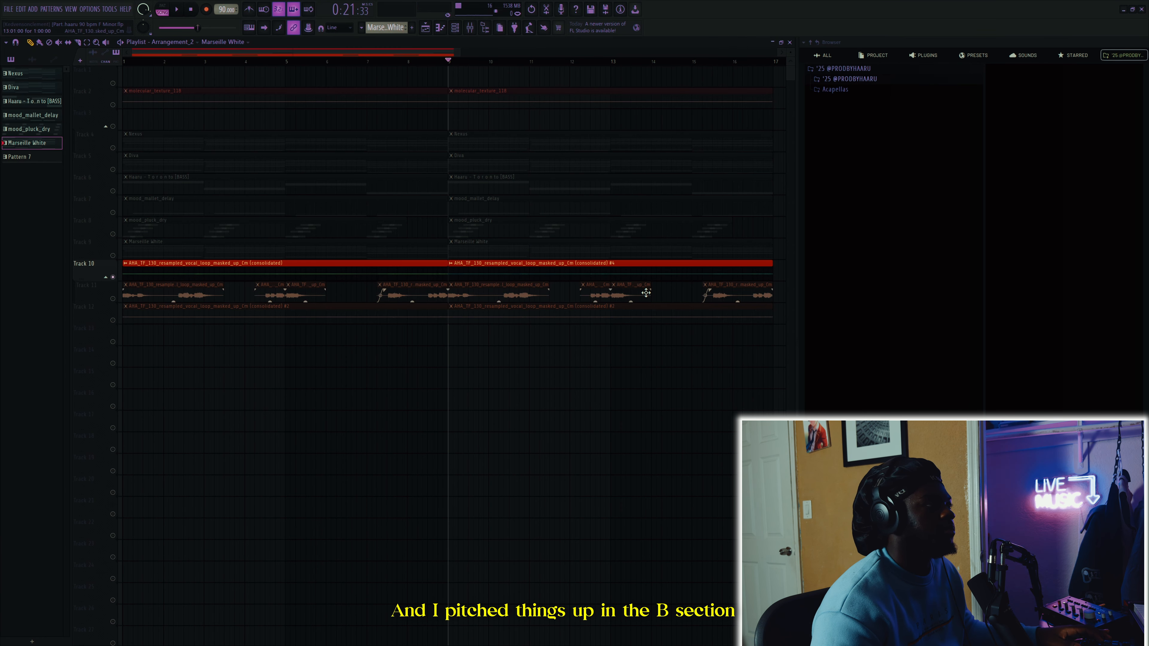
- Highlight the second section's clips from bar 9, clear the selection and return the playhead to the start
drag(730, 367, 493, 107)
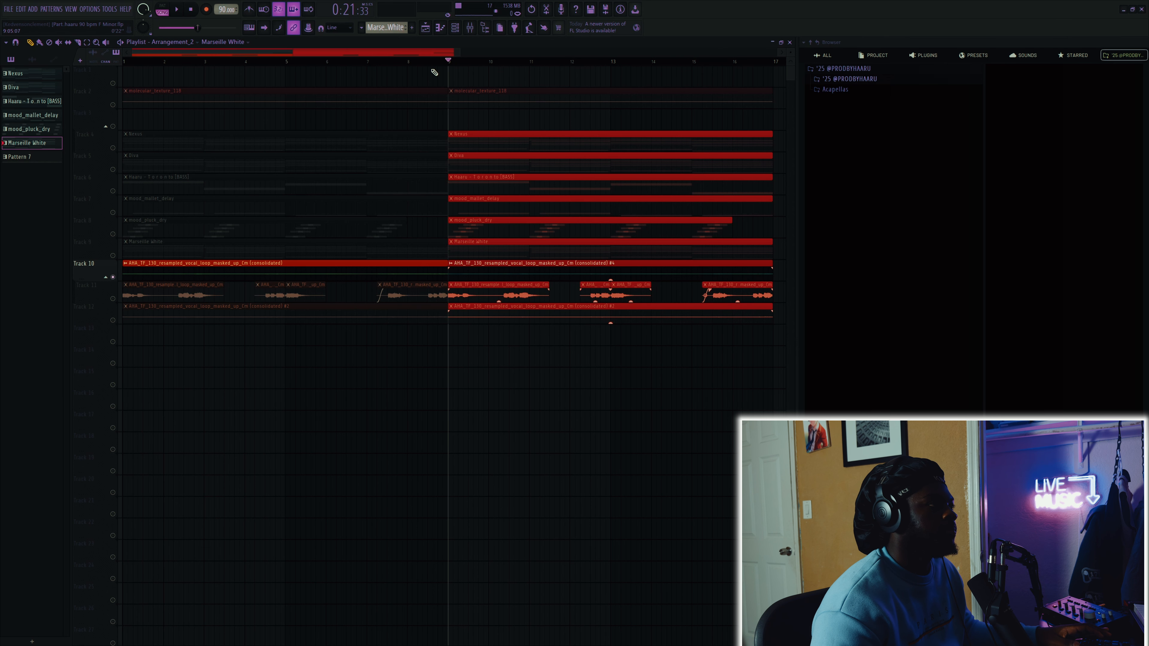
ctrl+click(315, 125)
click(246, 275)
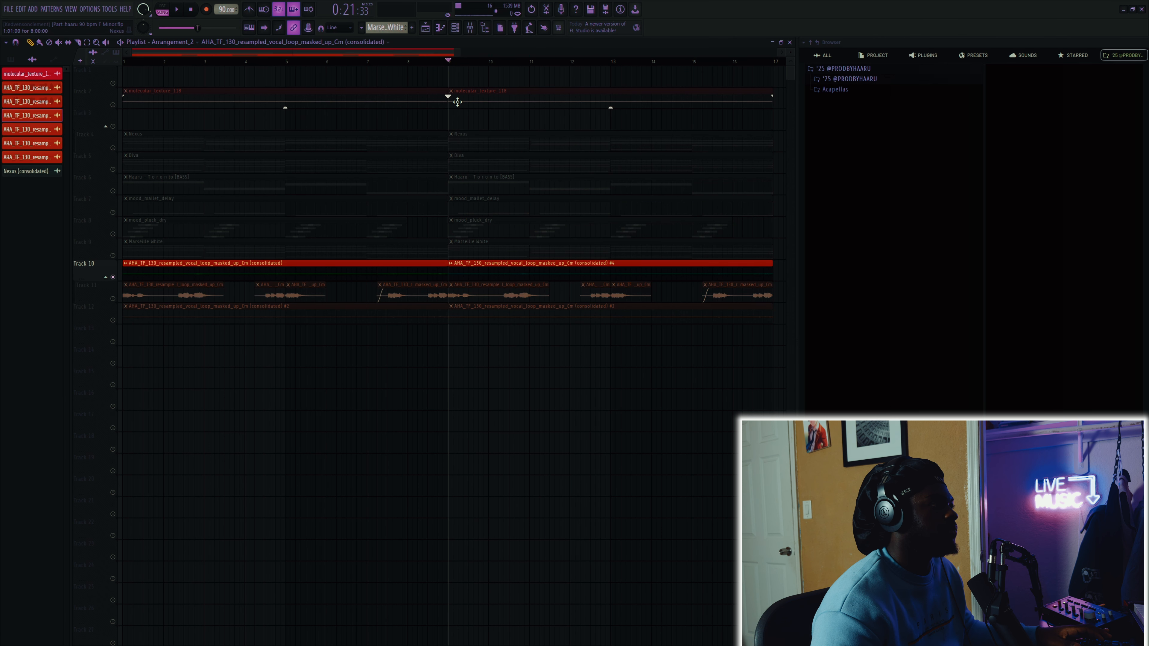
drag(231, 62, 80, 61)
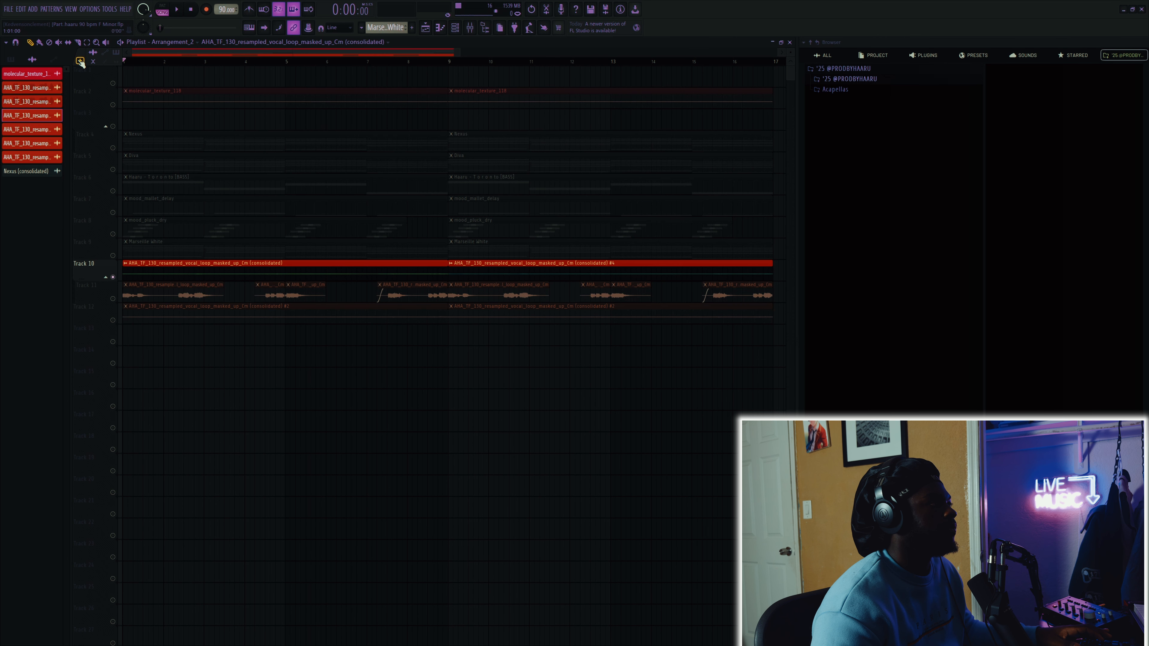
- Select the resampled vocal loop's mixer track, view its Fruity Filter settings and play the vocal briefly from the start
click(470, 28)
click(311, 398)
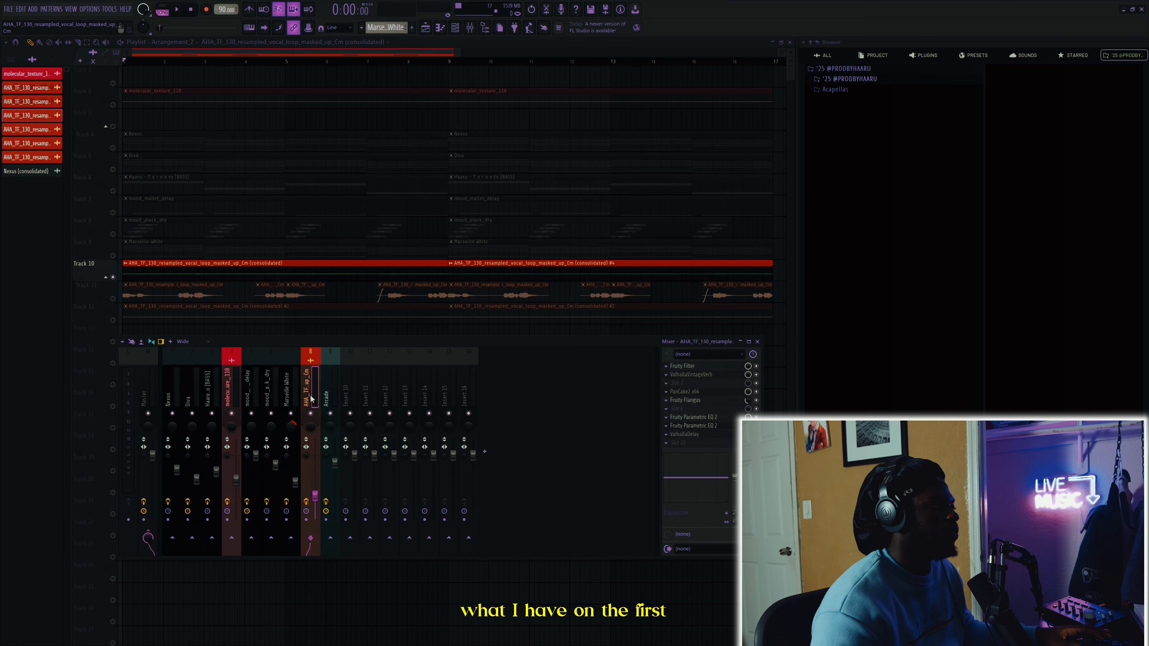
click(699, 366)
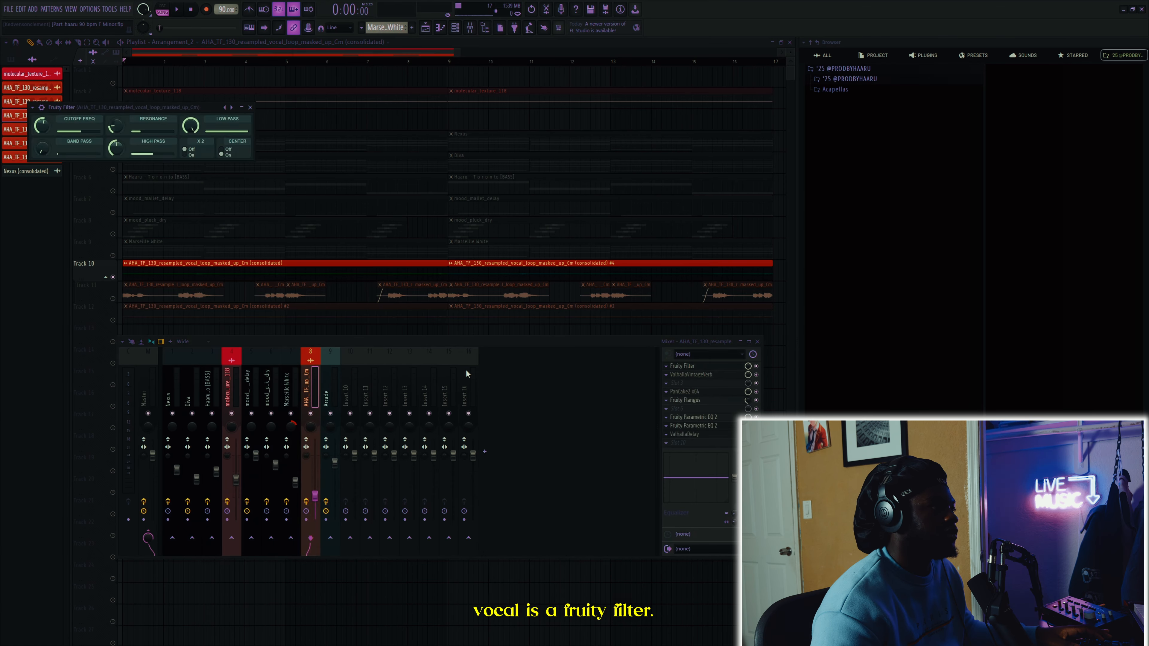
key(space)
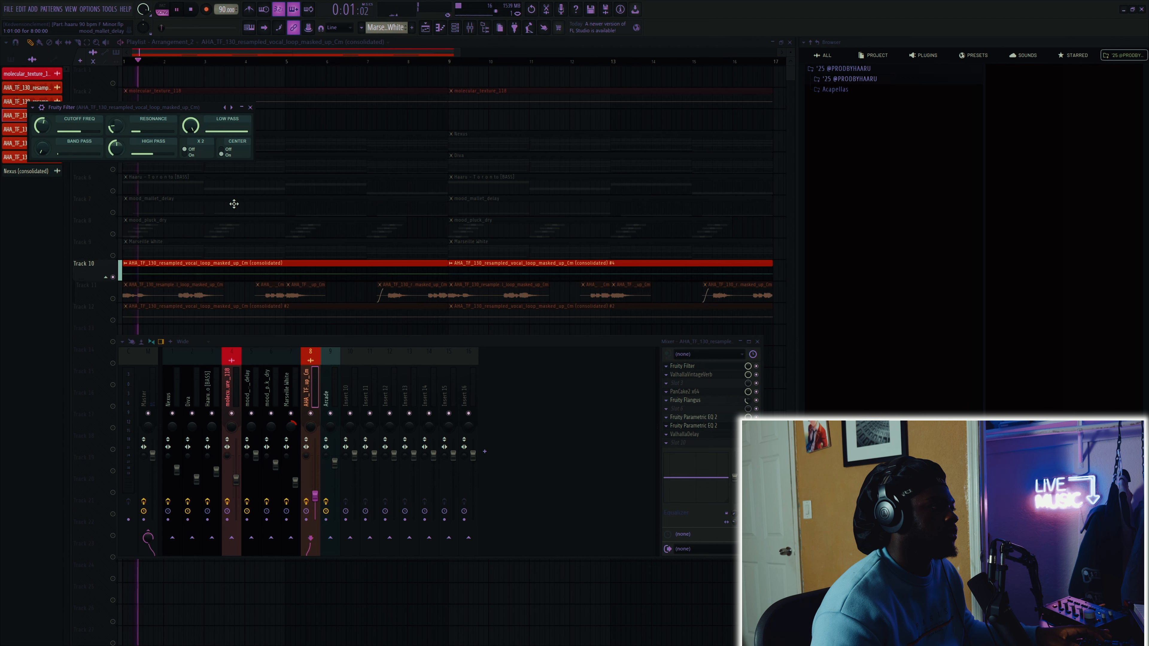
key(space)
- Review the ValhallaVintageVerb, PanCake2 and Fruity Flangus settings on the resampled vocal loop's mixer track
click(696, 375)
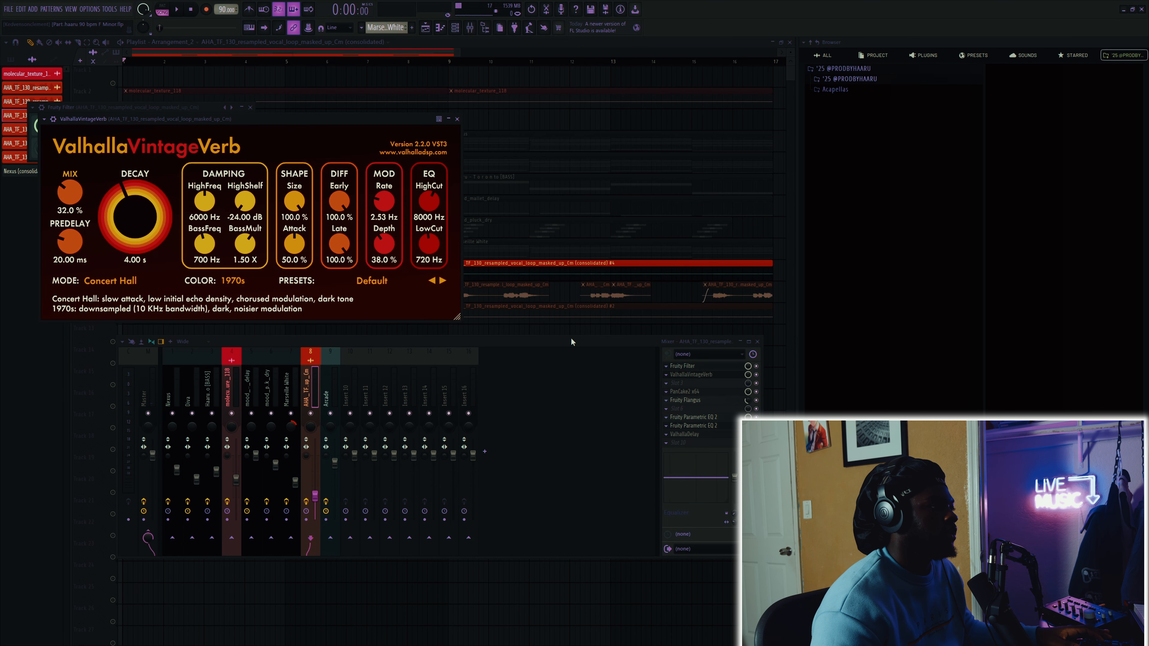
click(696, 392)
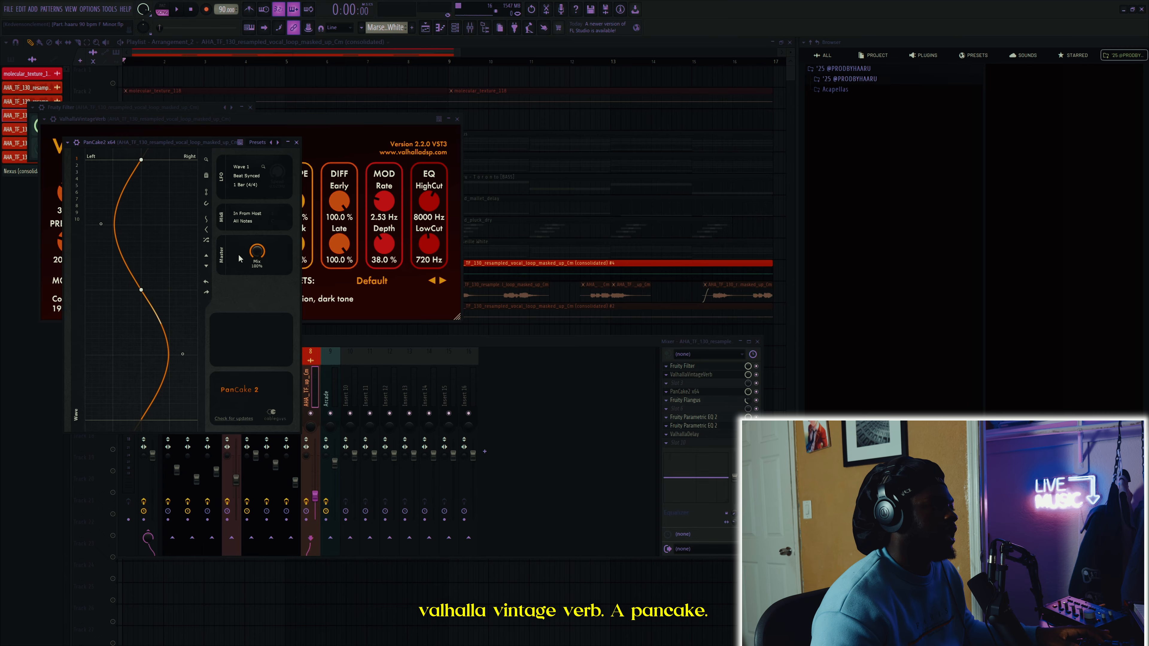
click(681, 401)
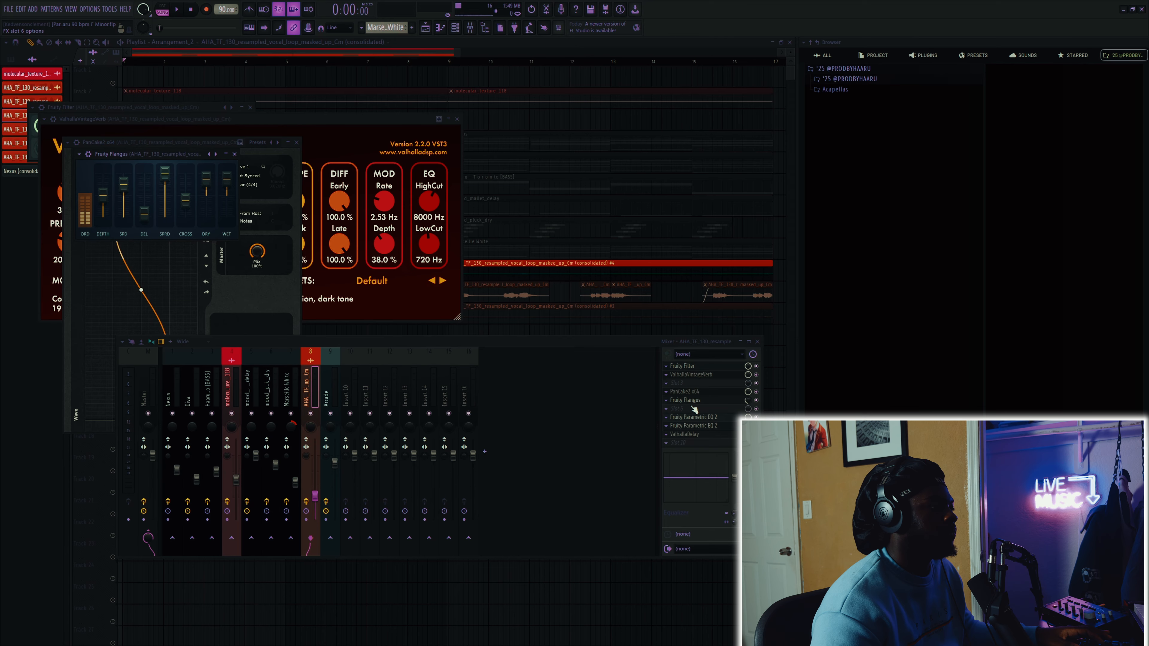
click(692, 409)
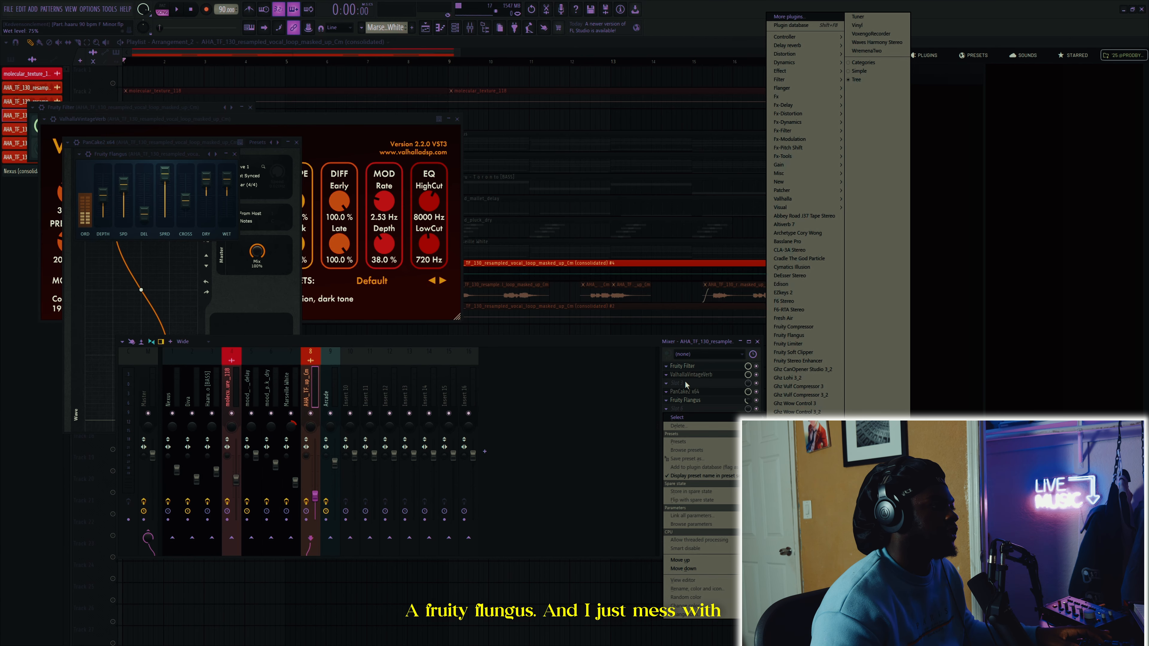
click(693, 405)
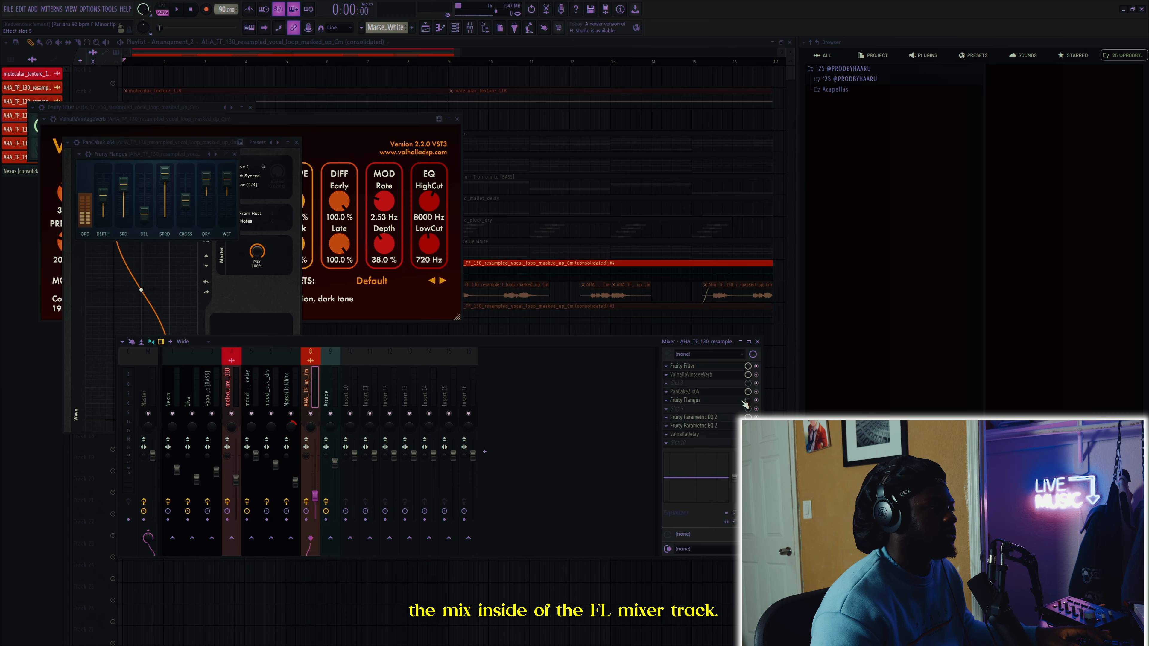
- Compare the two Fruity Parametric EQ 2 curves on the vocal loop's mixer track and view its ValhallaDelay settings
click(706, 418)
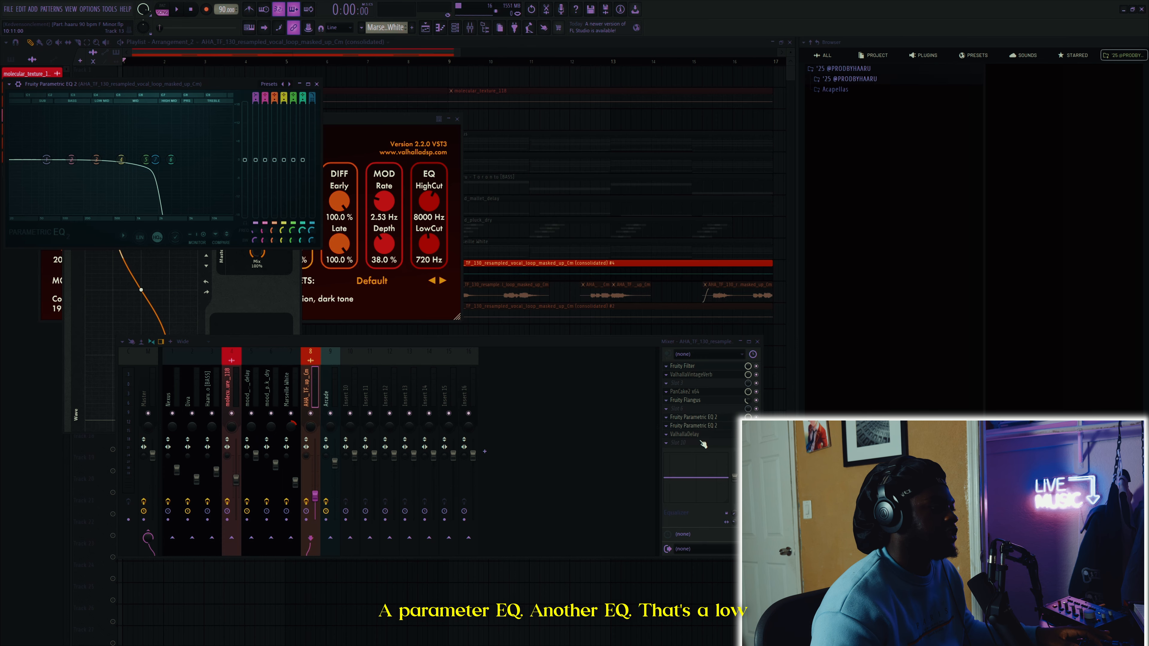
click(700, 426)
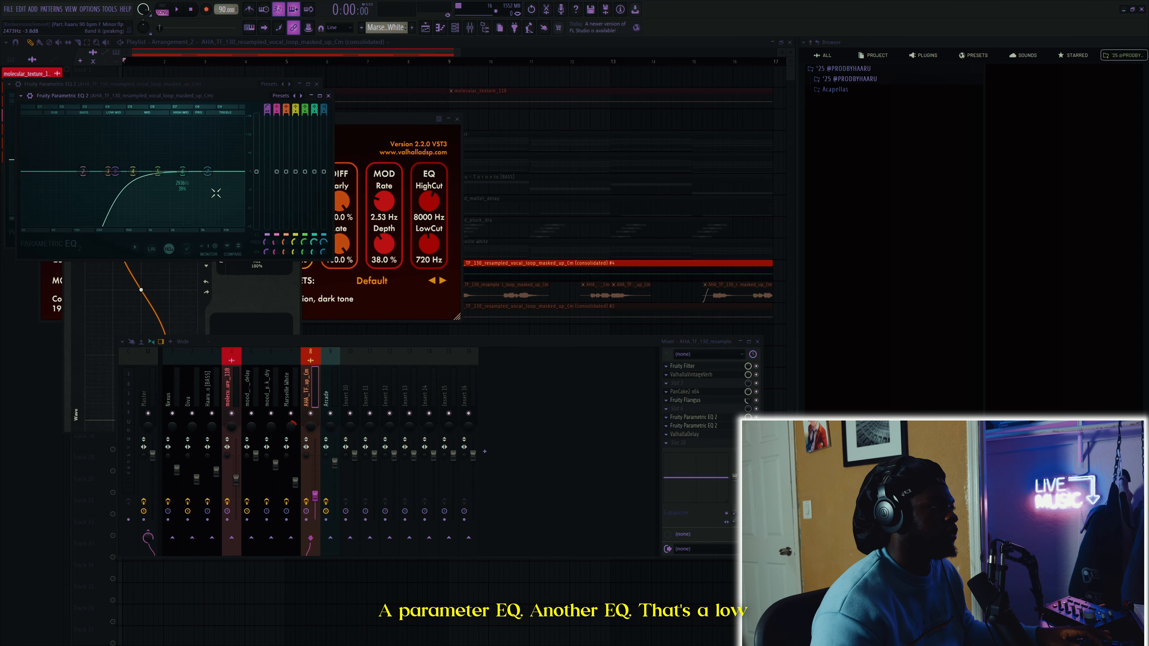
click(691, 419)
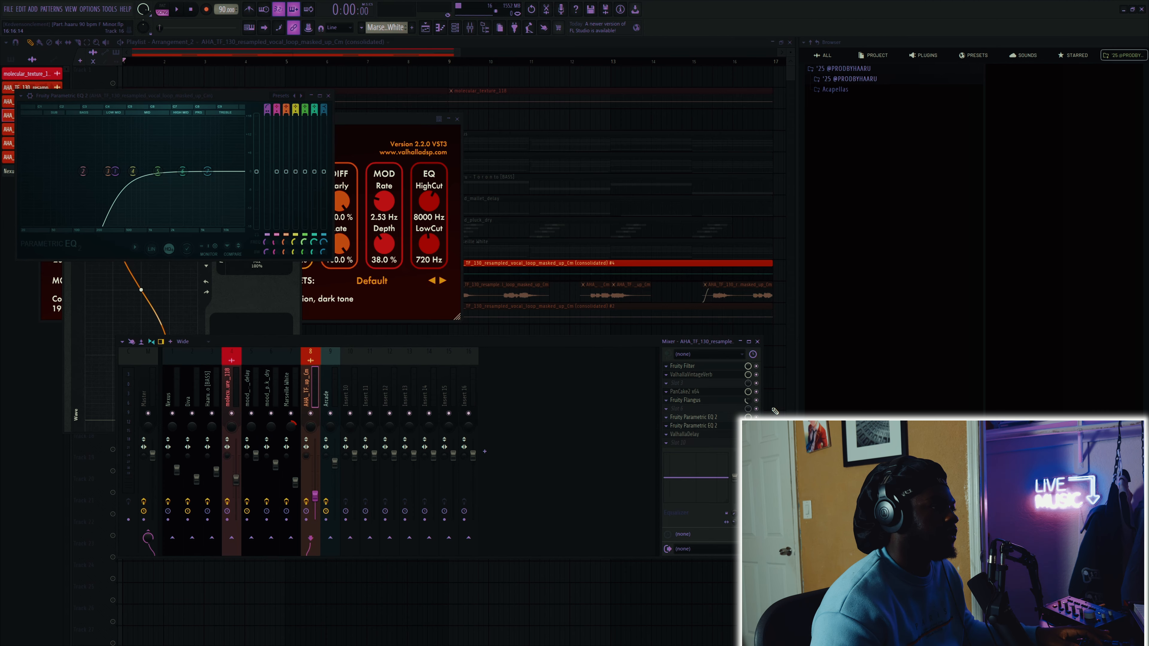
click(714, 420)
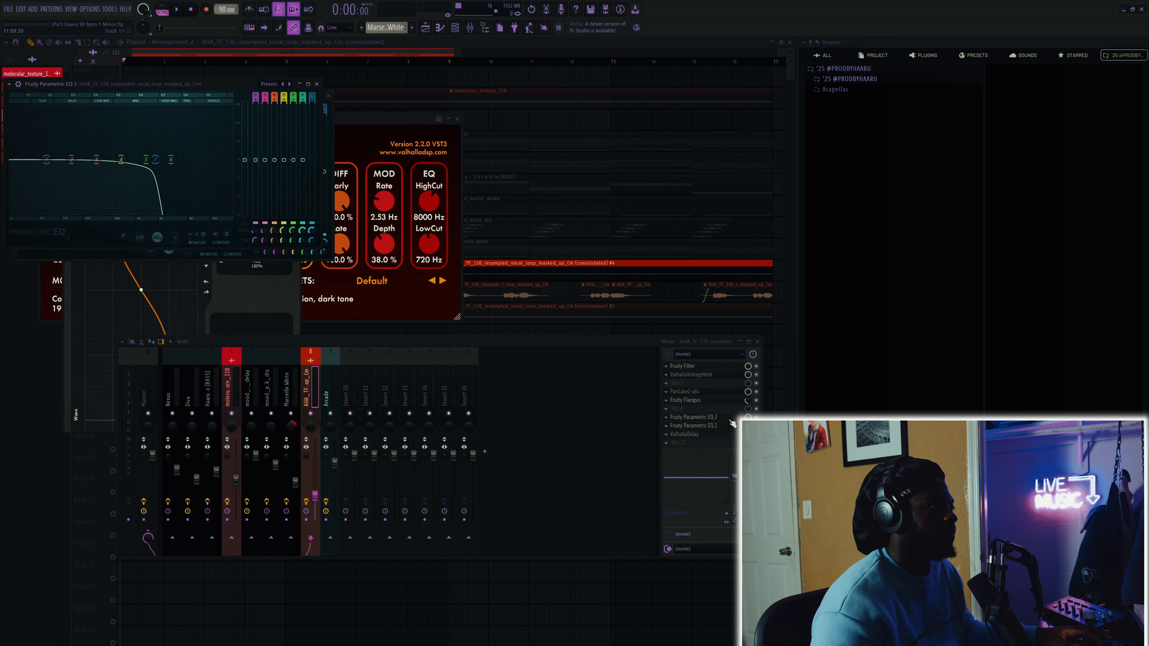
click(695, 436)
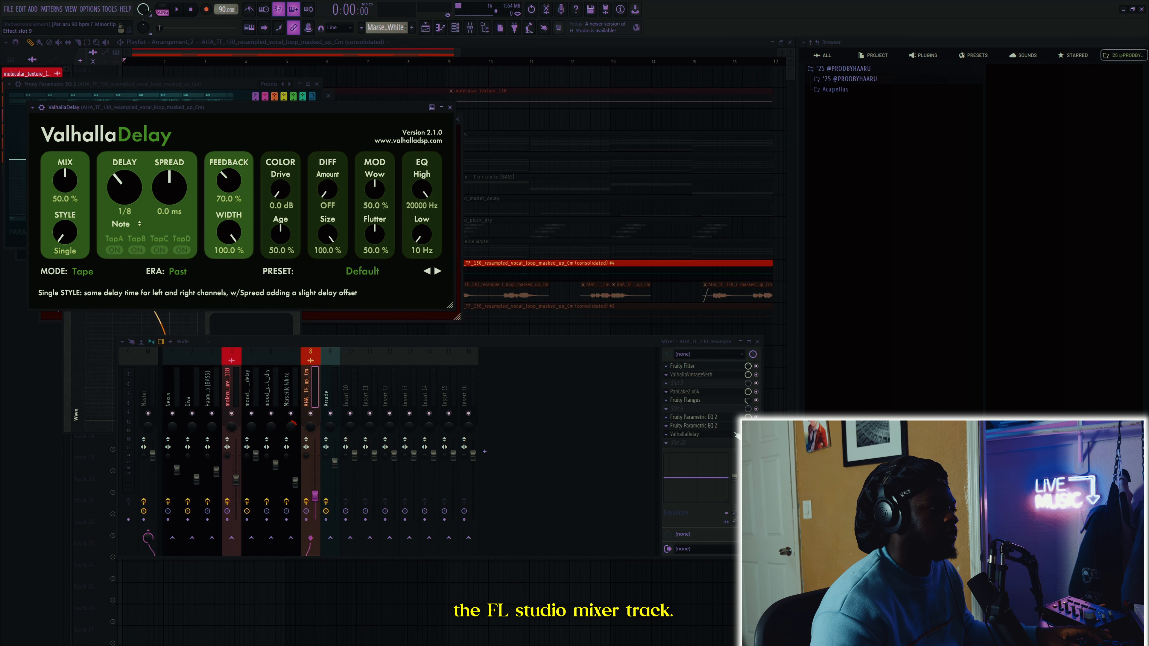
- Select the Arcade mixer track and review its two Fruity Parametric EQ 2 curves and Vintage Chorus settings
click(329, 393)
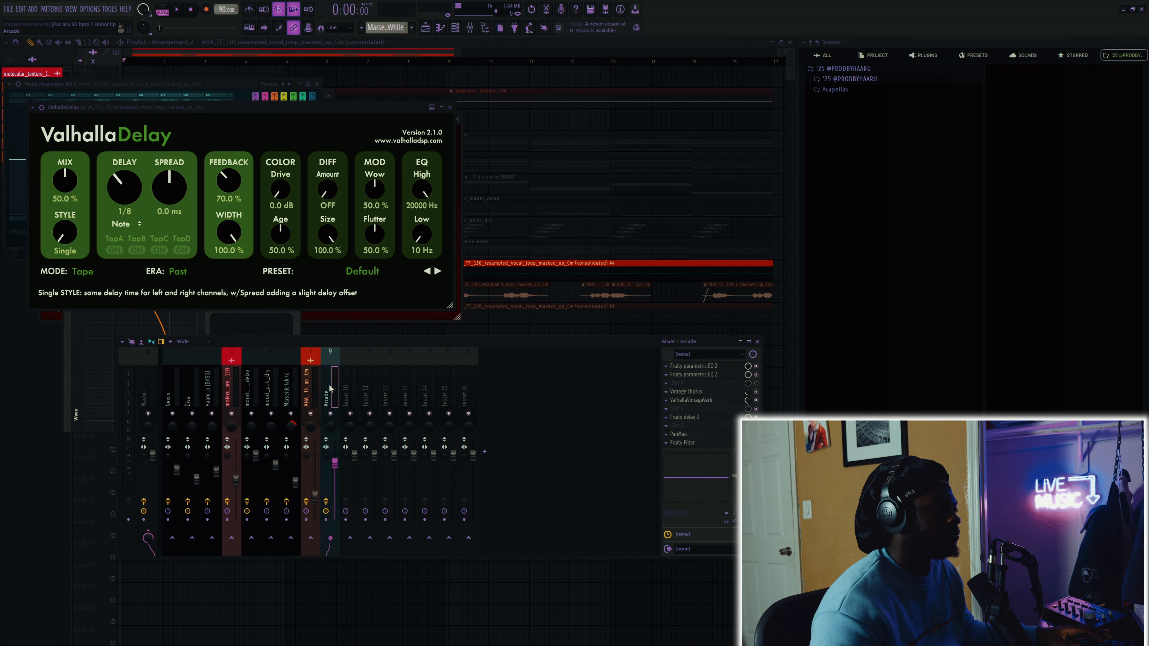
click(709, 367)
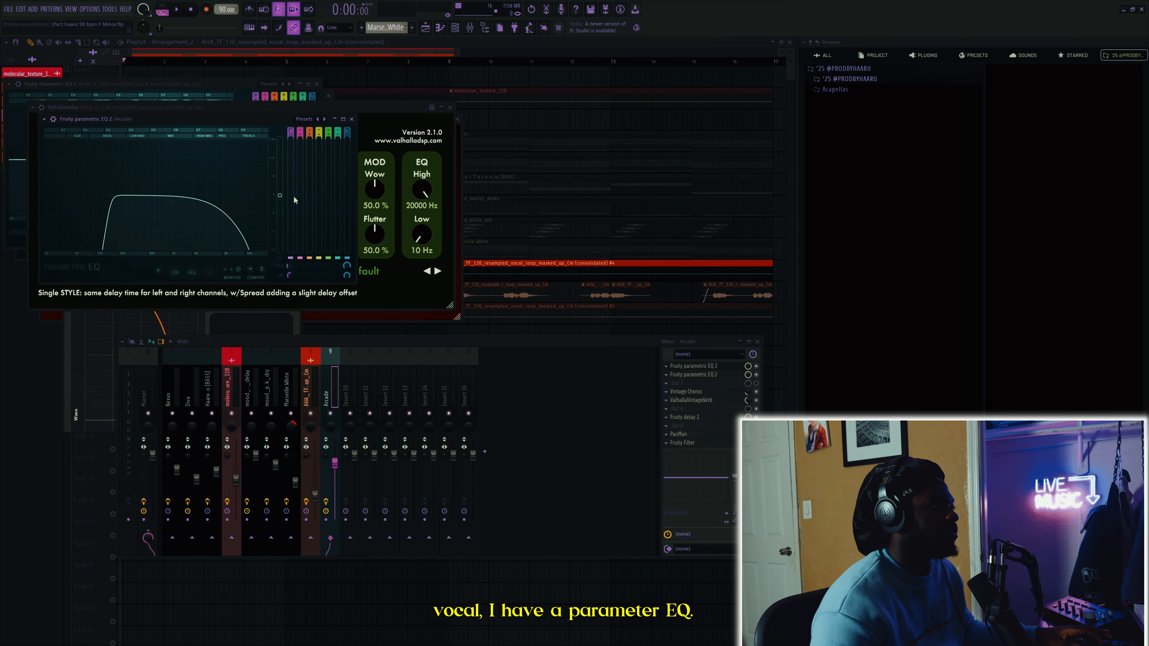
click(696, 377)
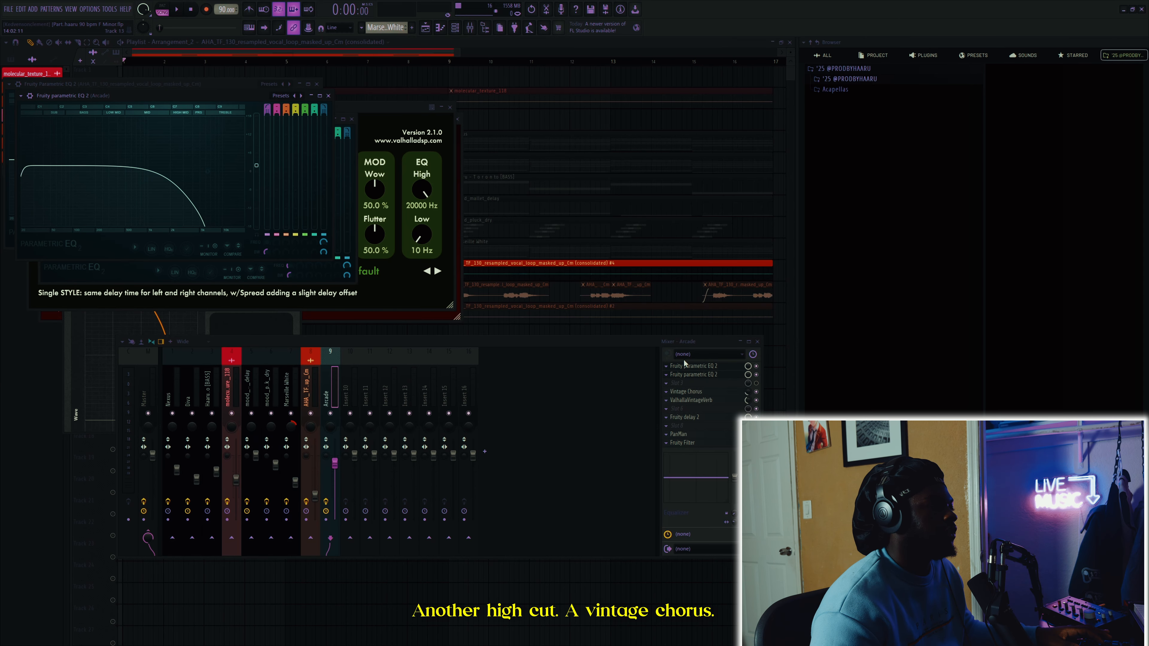
click(706, 392)
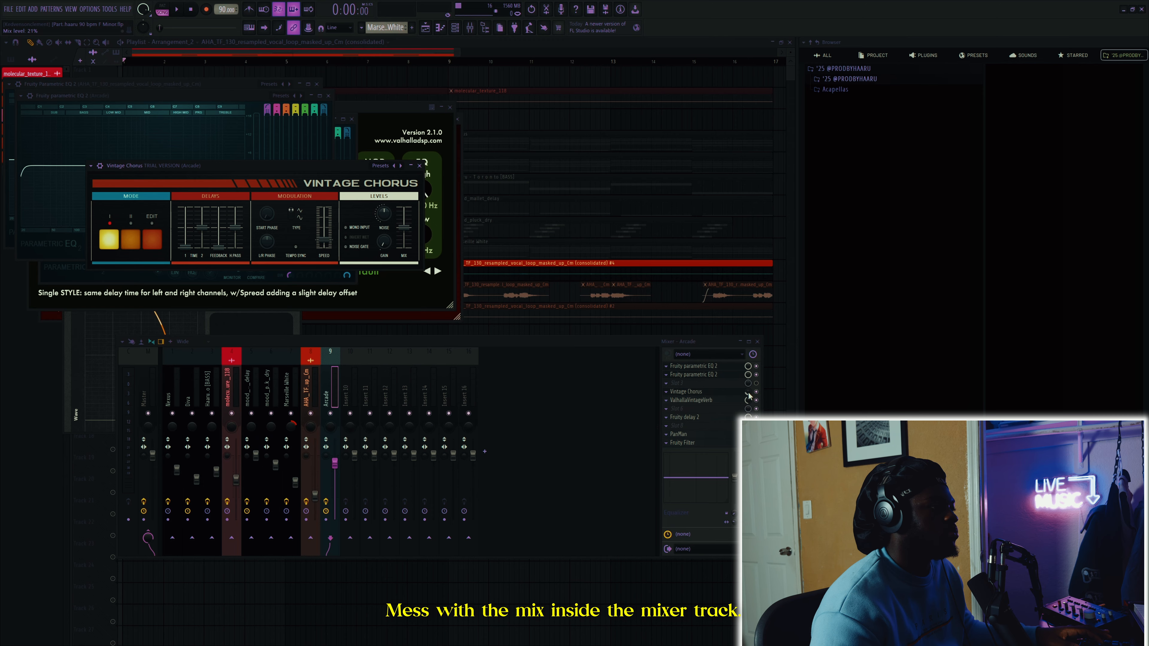
- Review the ValhallaVintageVerb, Fruity Delay 2, PanMan and Fruity Filter effects on the Arcade mixer track
click(693, 401)
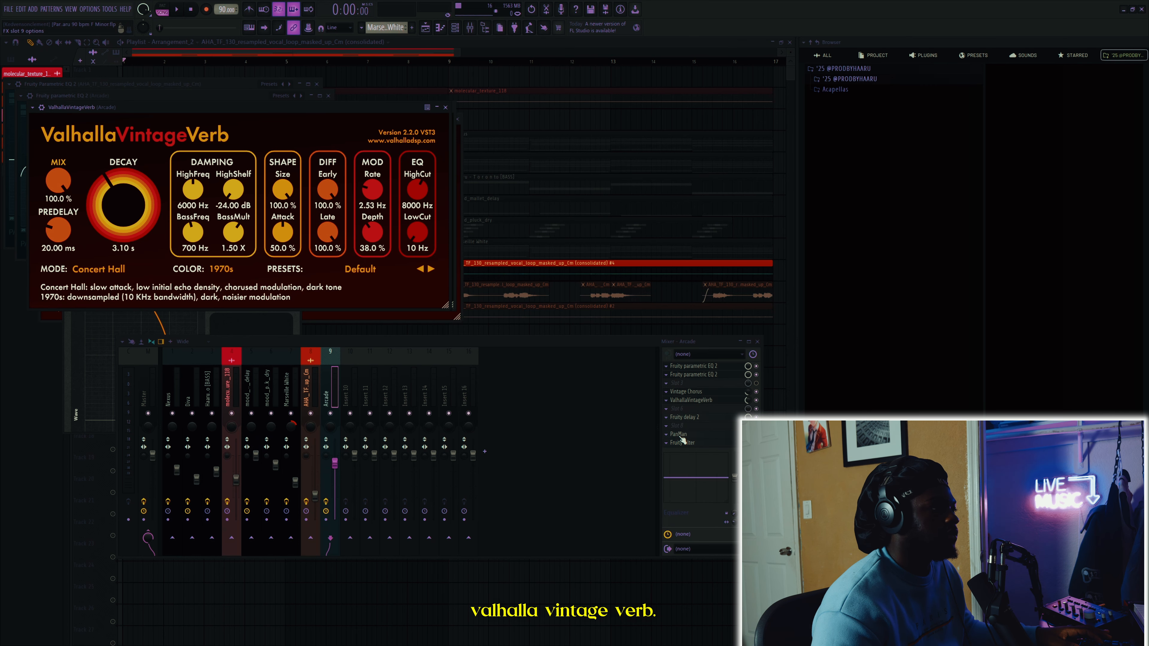
click(694, 419)
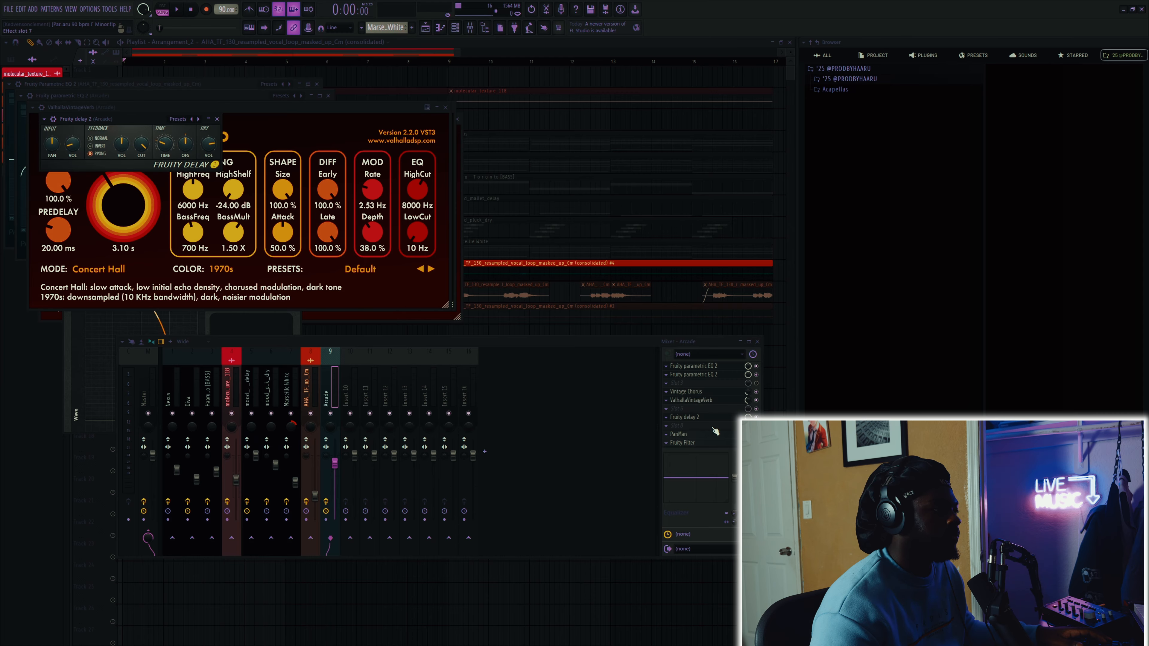
click(689, 435)
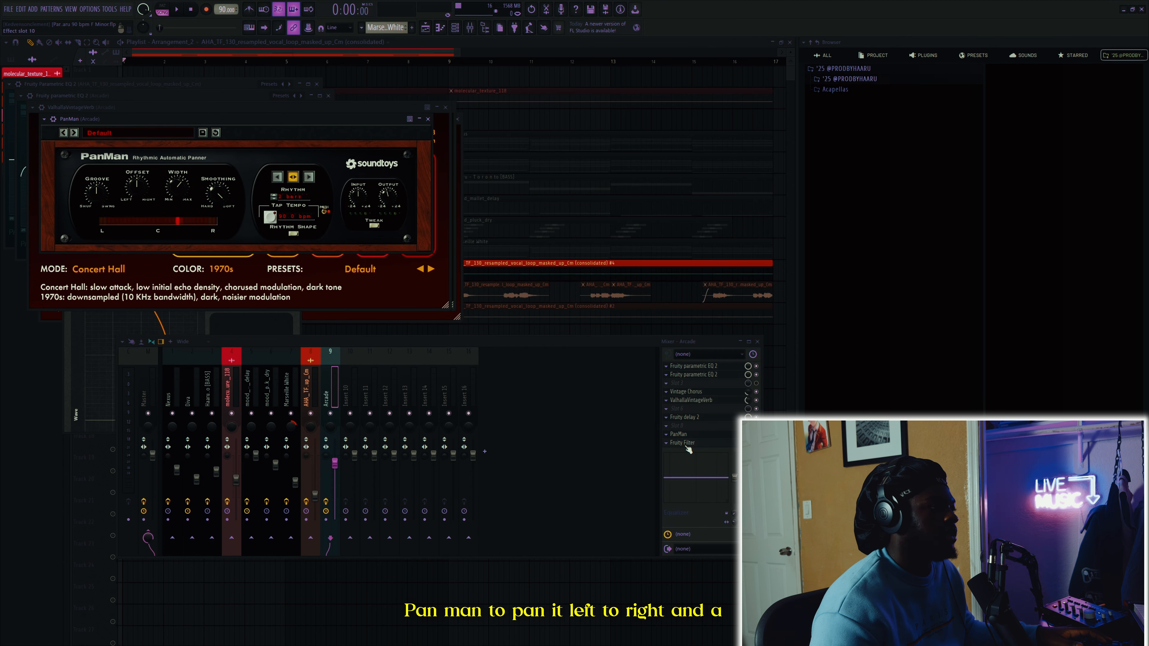
click(690, 445)
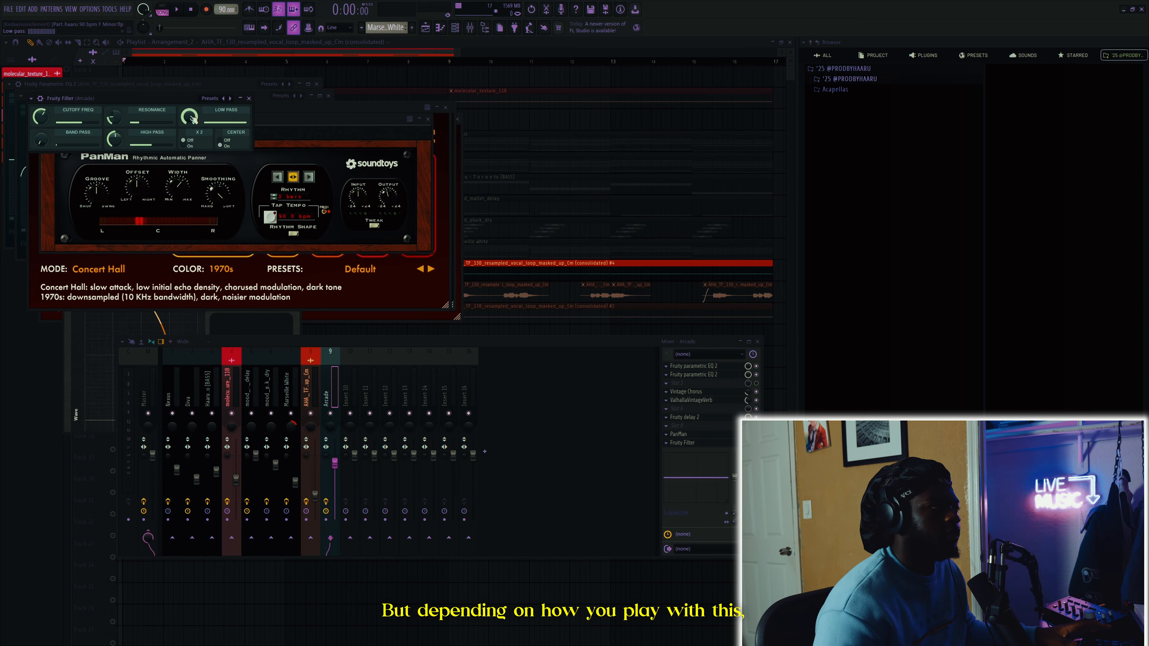
- Load the Party next door preset in the Arcade track's Fruity Filter
drag(155, 101, 228, 108)
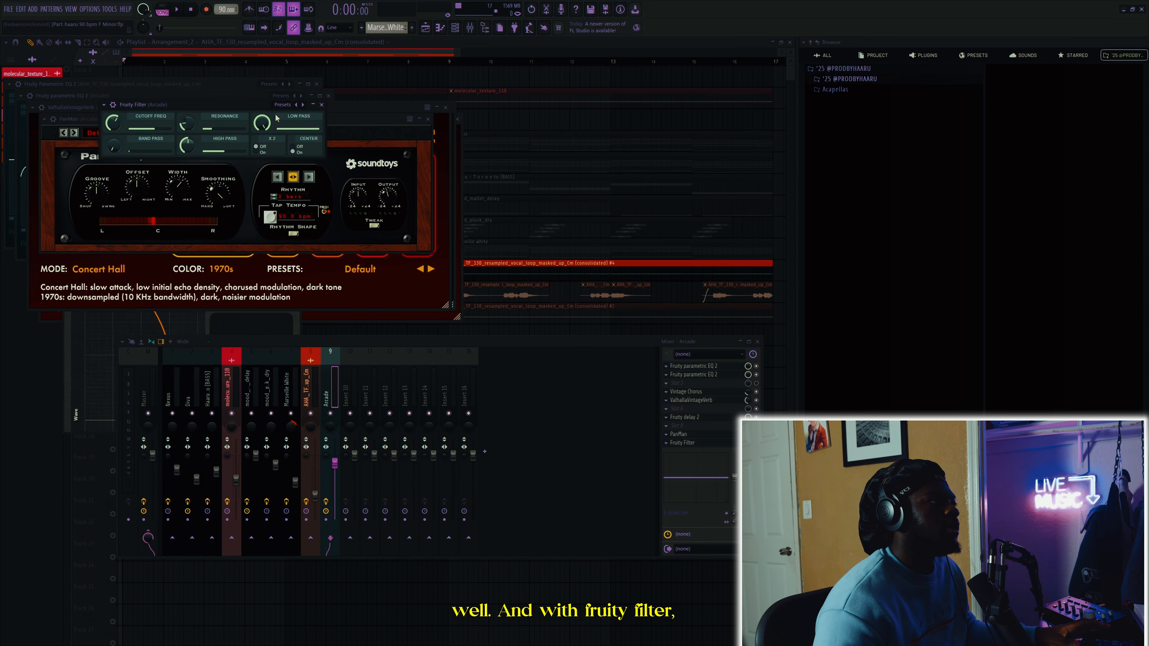
click(282, 105)
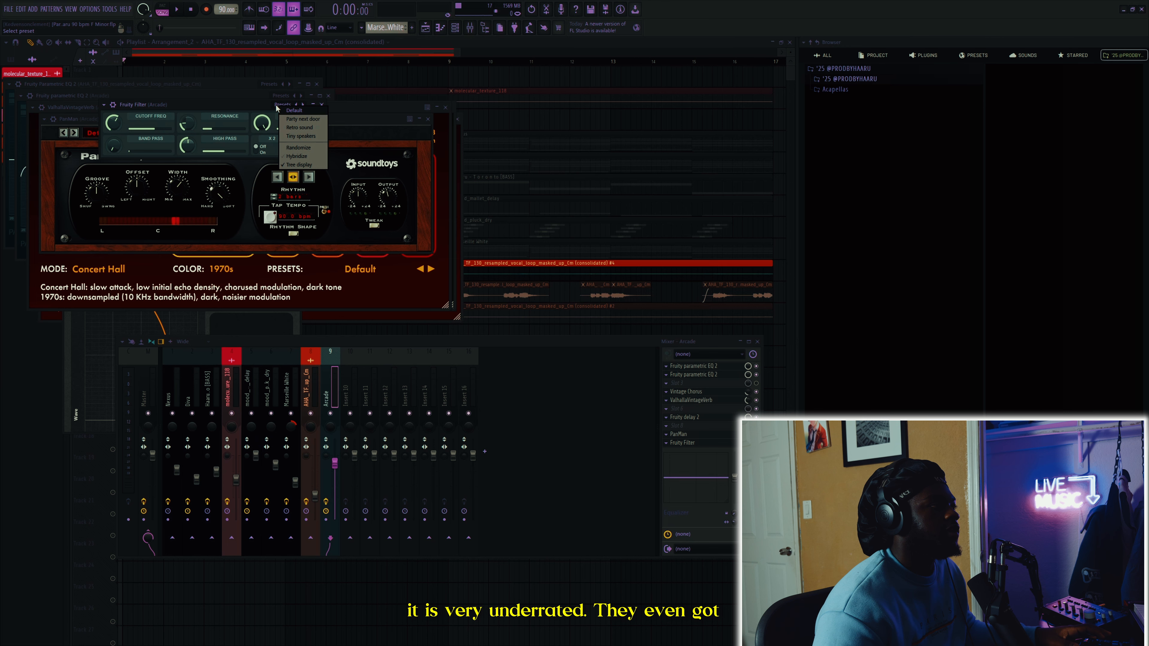
click(297, 120)
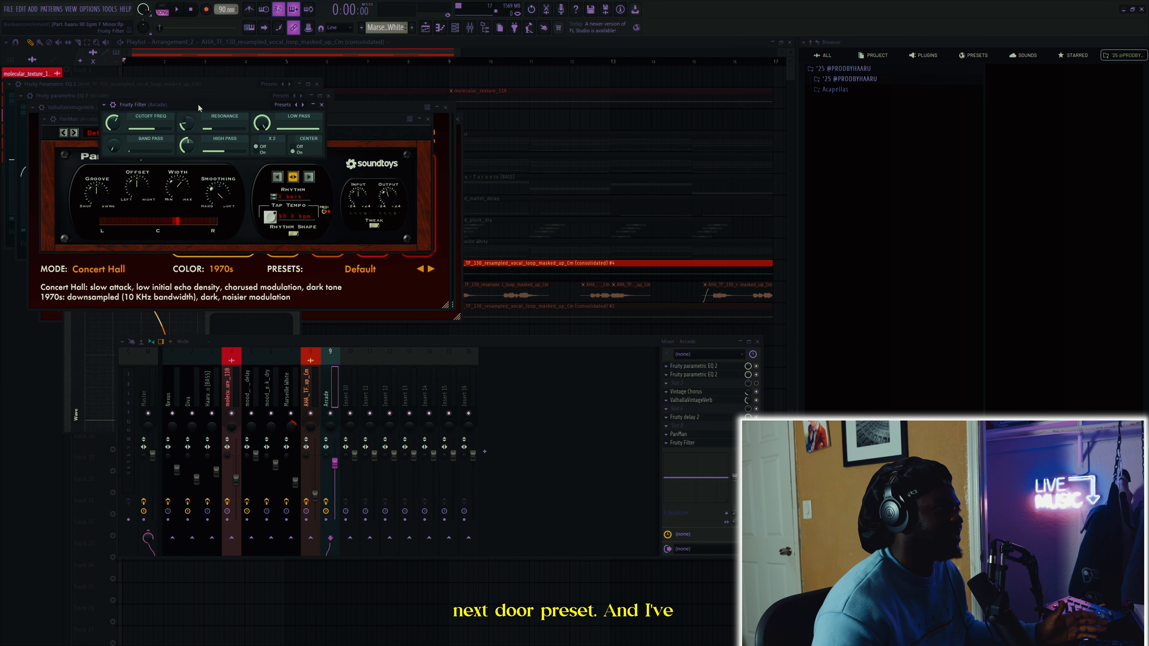
- Close all the open effect windows and the mixer, leaving only the playlist in view
click(322, 105)
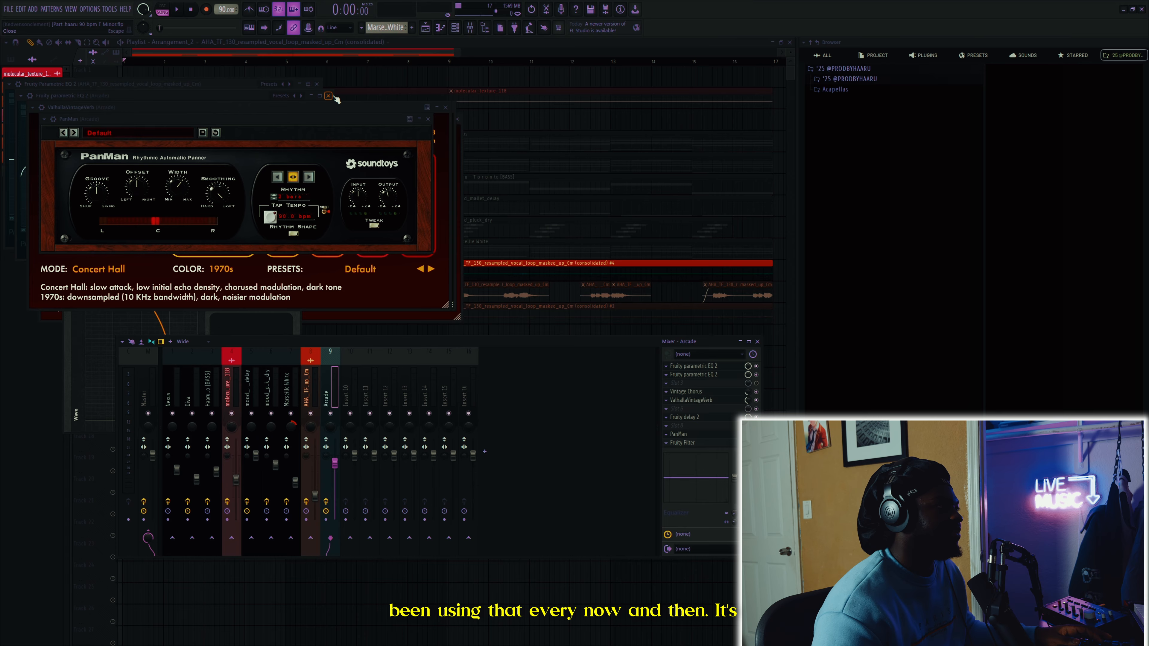
click(319, 85)
click(317, 84)
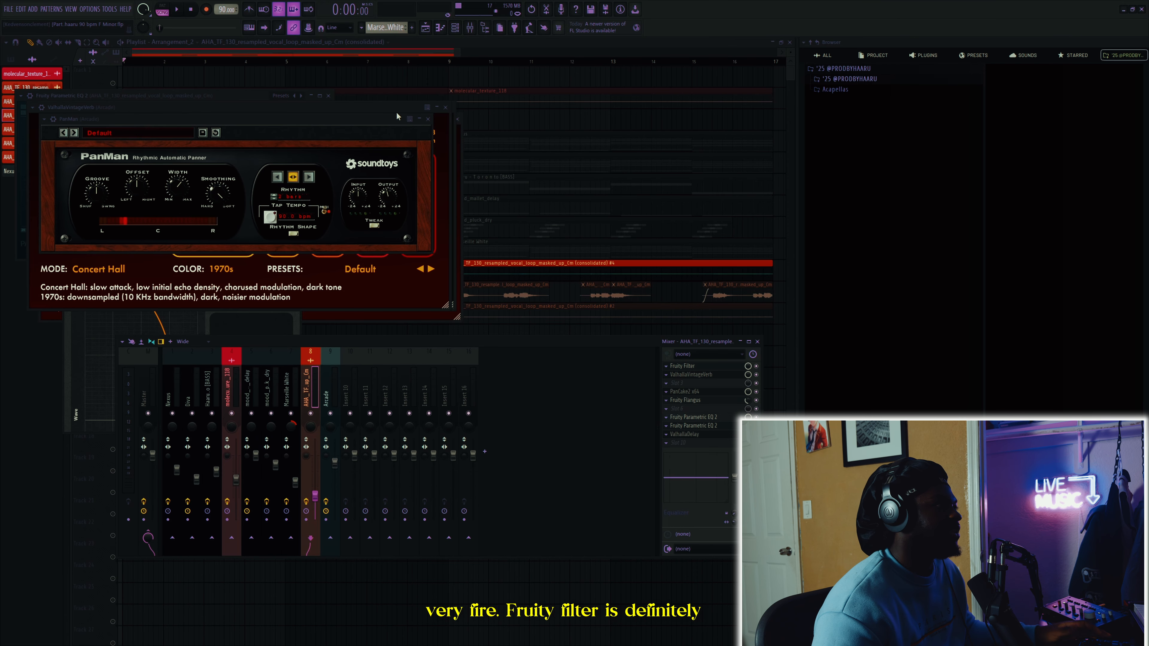
click(428, 119)
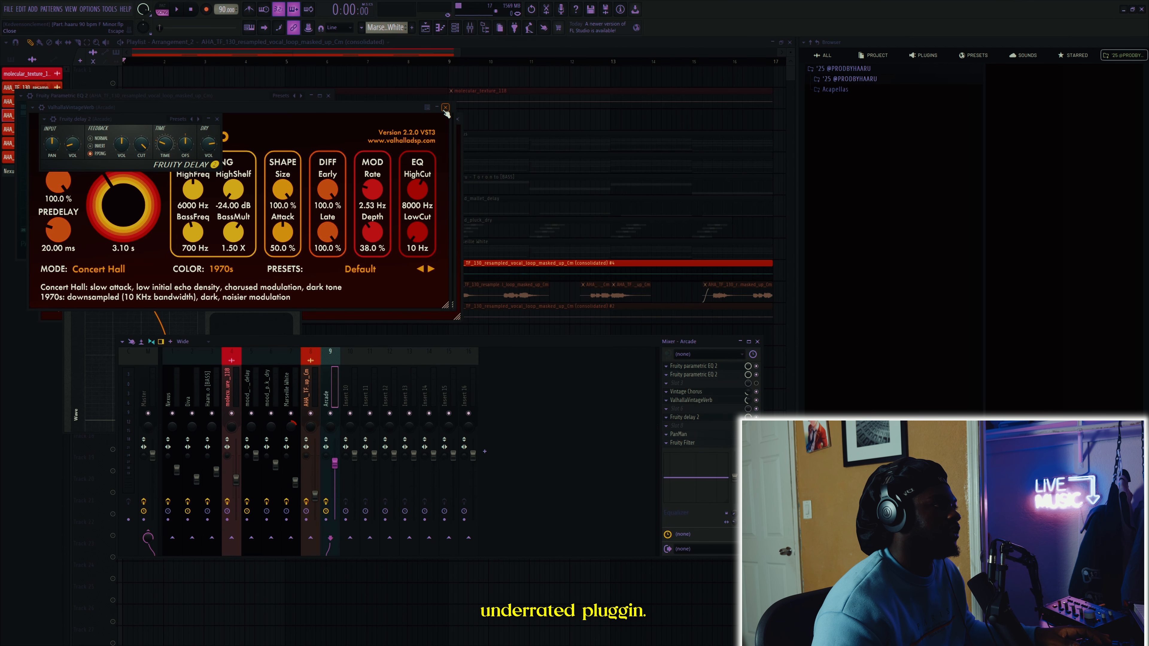
key(F12)
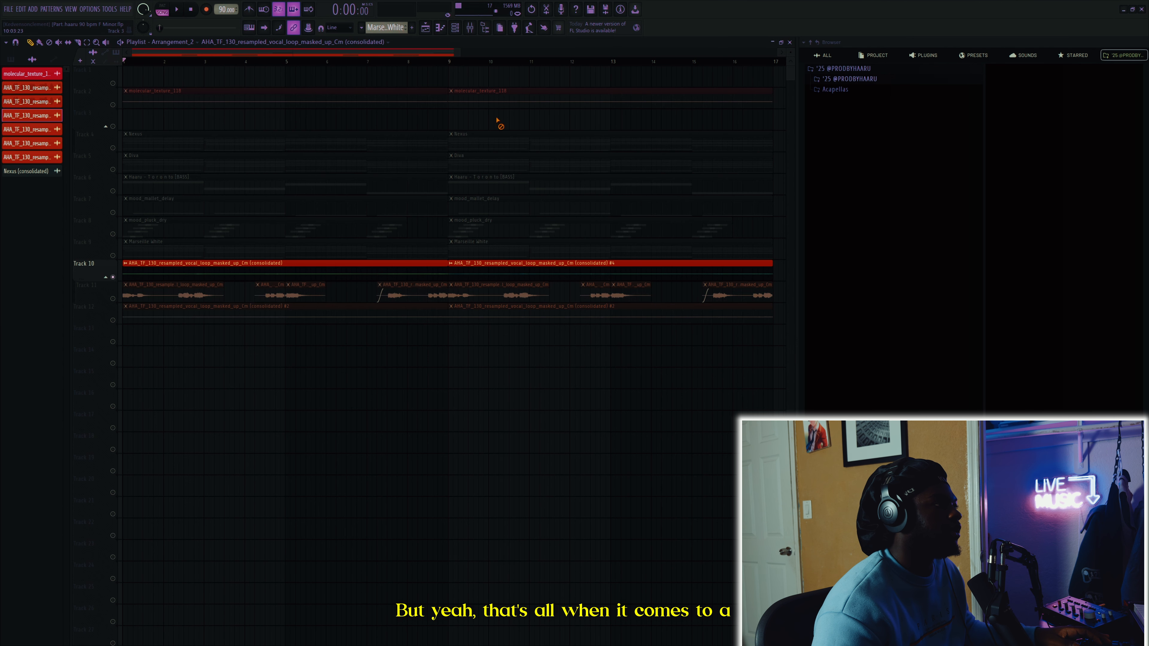
- Unsolo vocal Track 10, briefly solo Track 12, and switch the solo to the molecular texture on Track 2
right_click(117, 281)
click(119, 280)
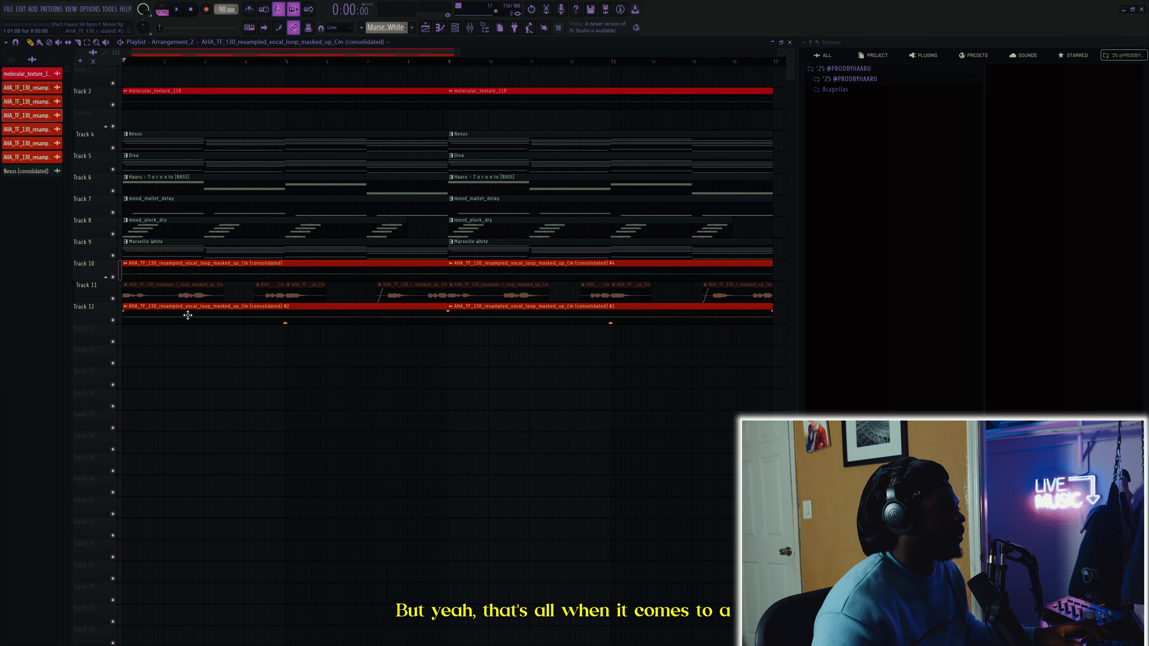
right_click(114, 321)
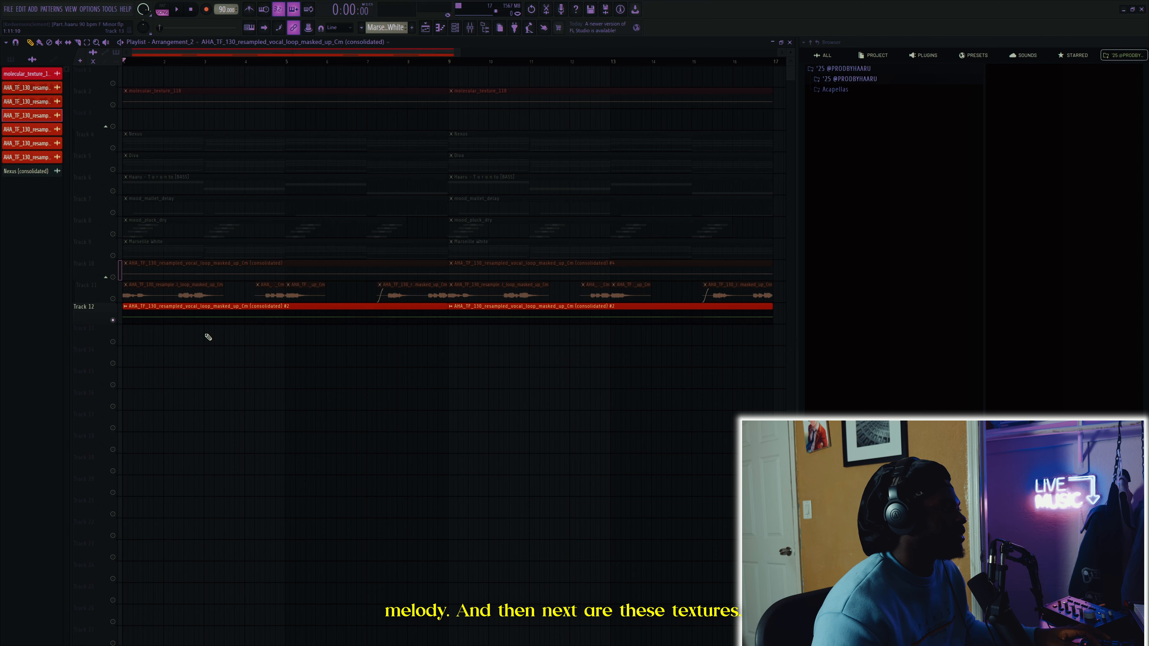
right_click(113, 105)
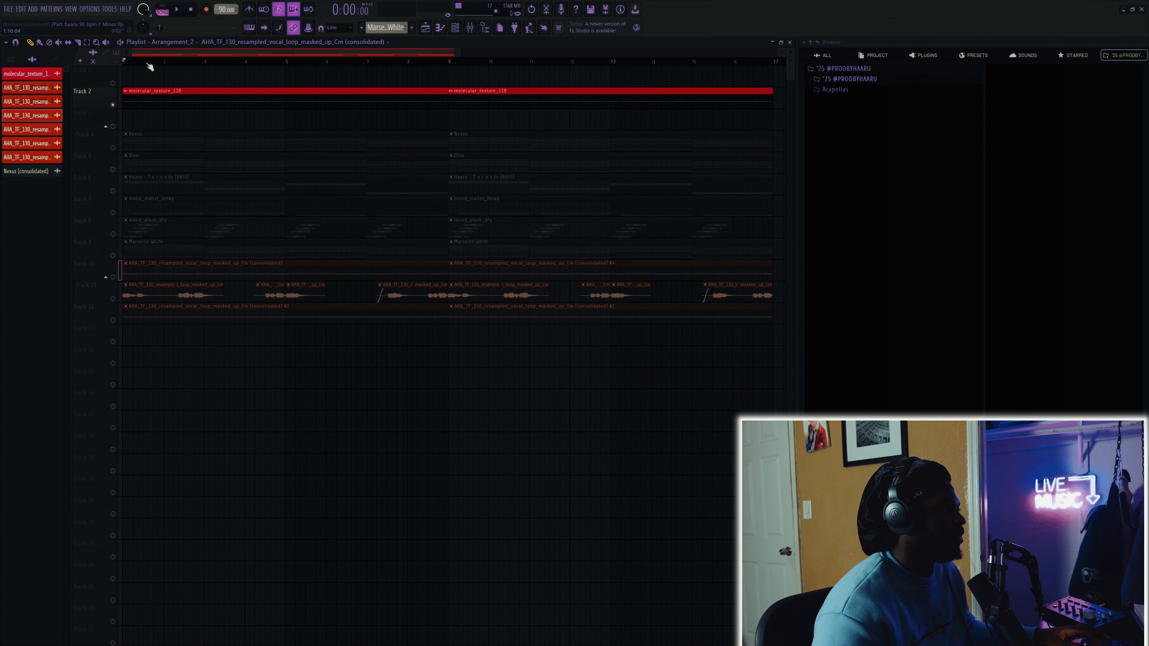
- Play the soloed molecular texture twice from the start, checking the mixer for its routing during the second playback
right_click(285, 108)
click(294, 113)
key(space)
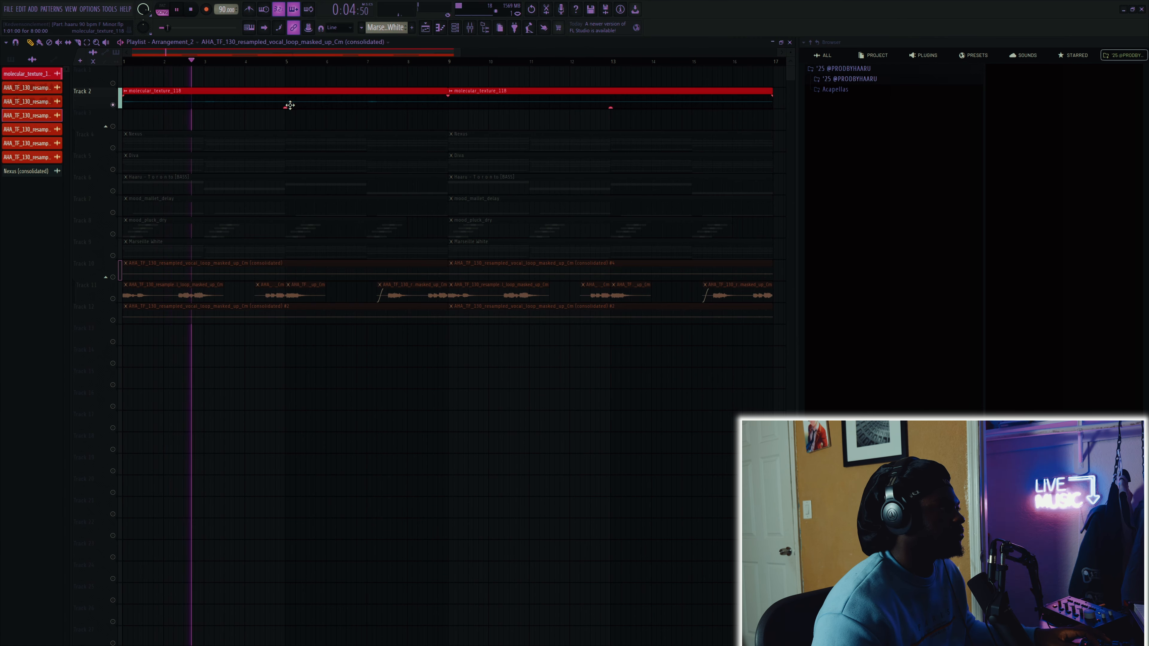
key(space)
key(space)
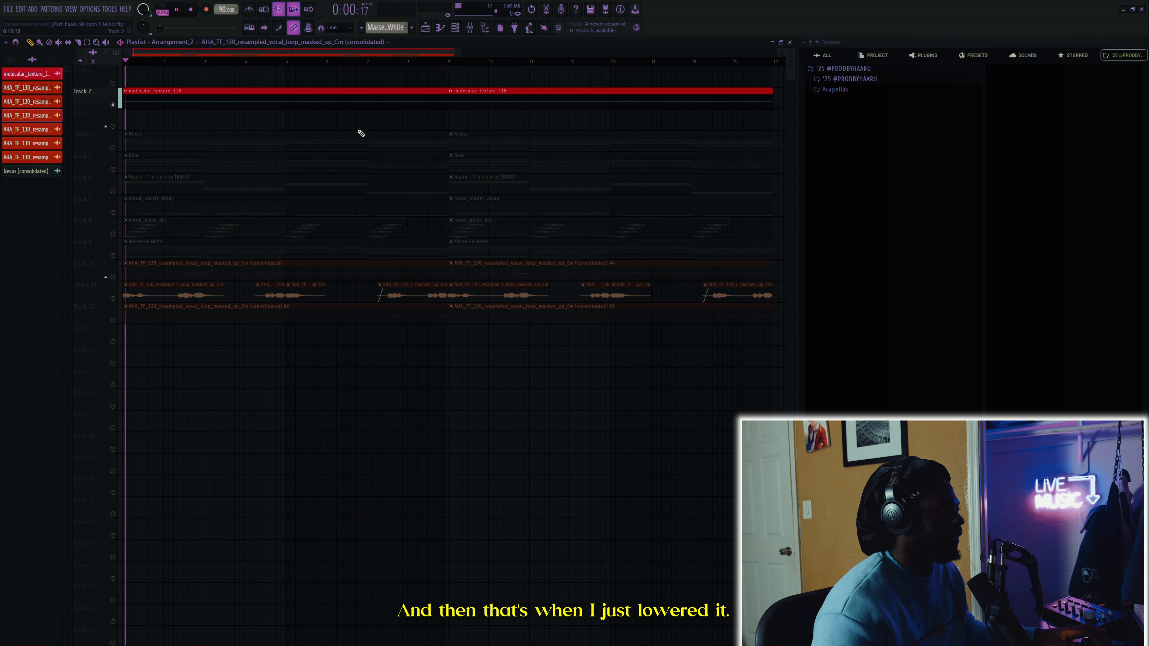
click(471, 28)
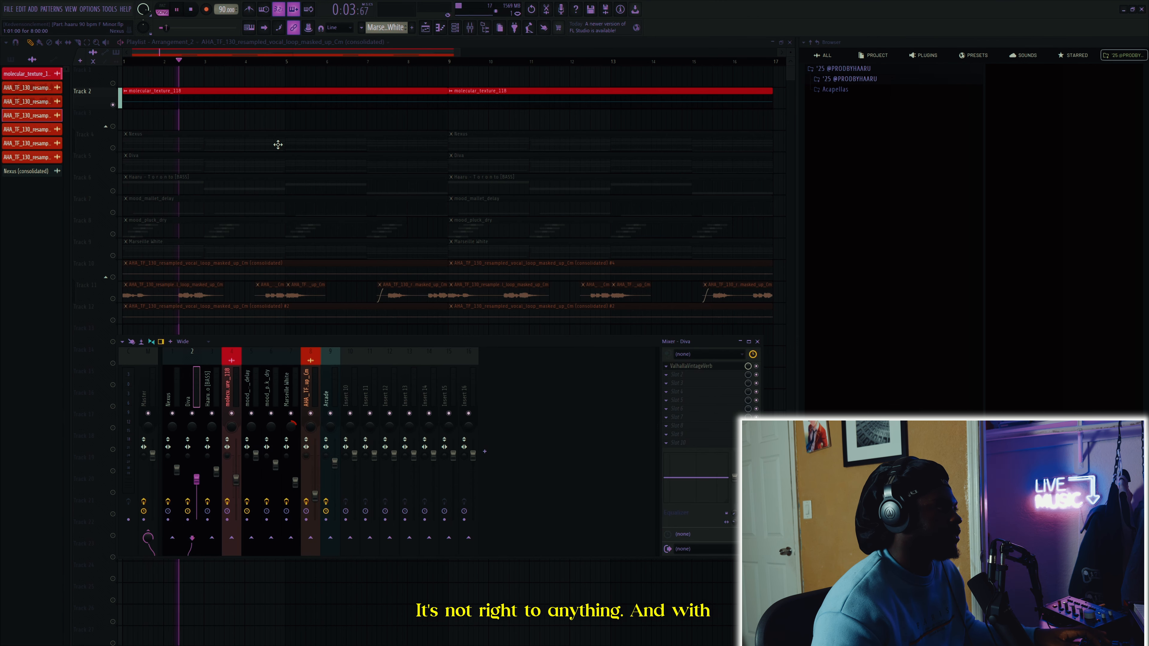
key(F9)
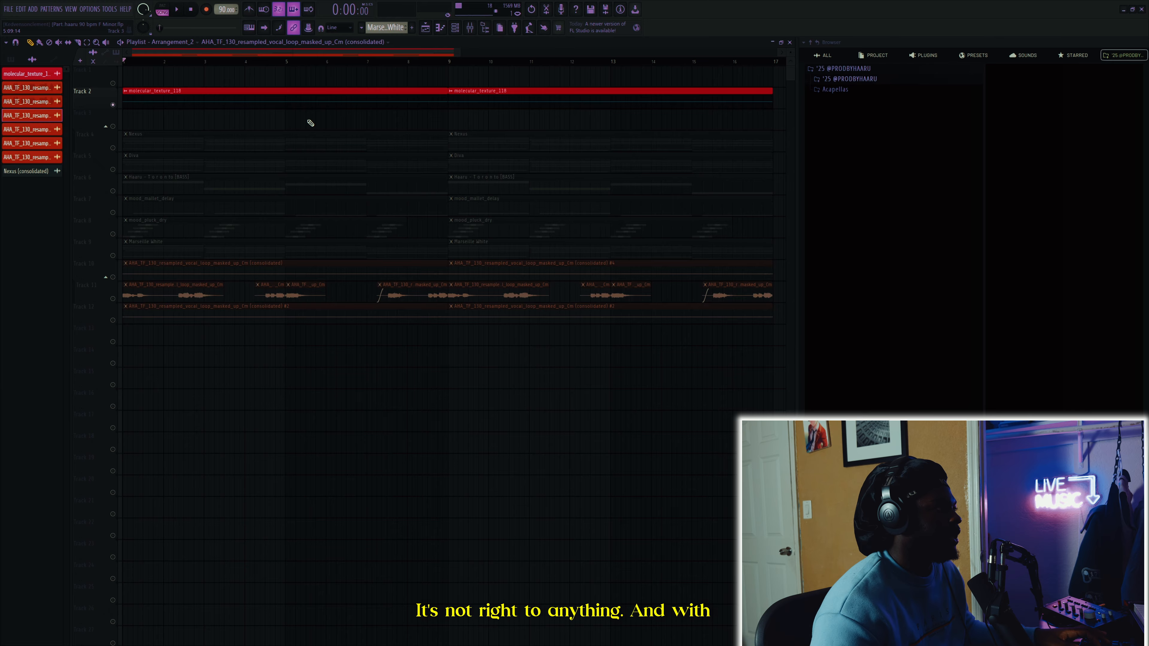
mouse_move(508, 103)
mouse_down()
mouse_move(244, 97)
mouse_move(245, 80)
mouse_up()
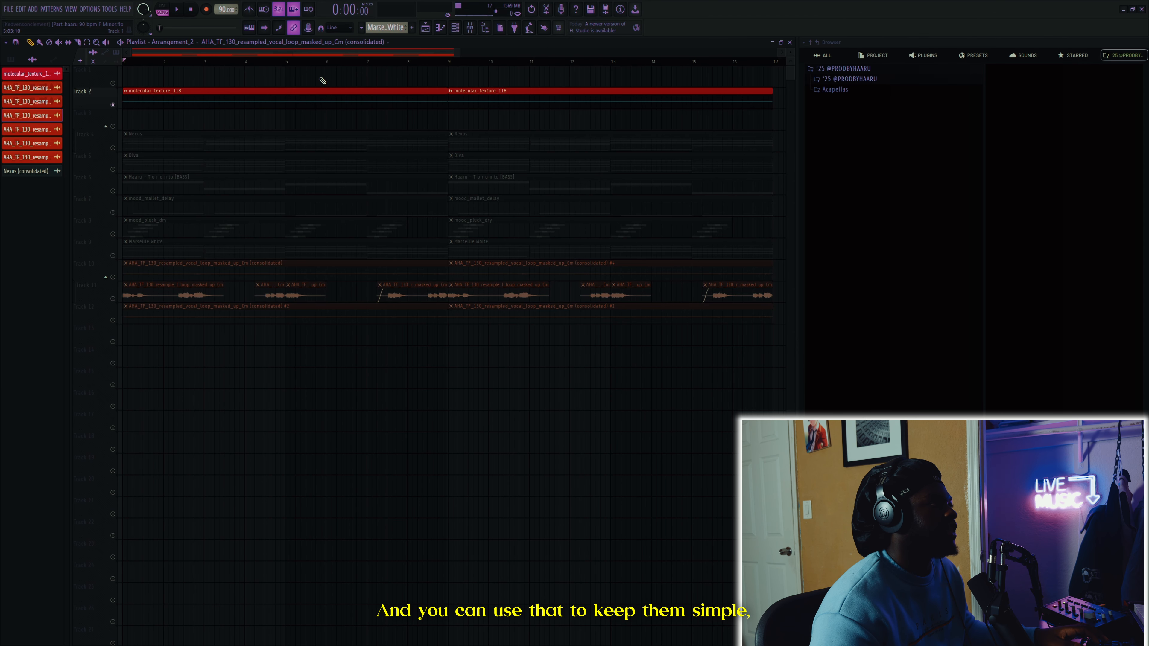
drag(624, 120, 276, 73)
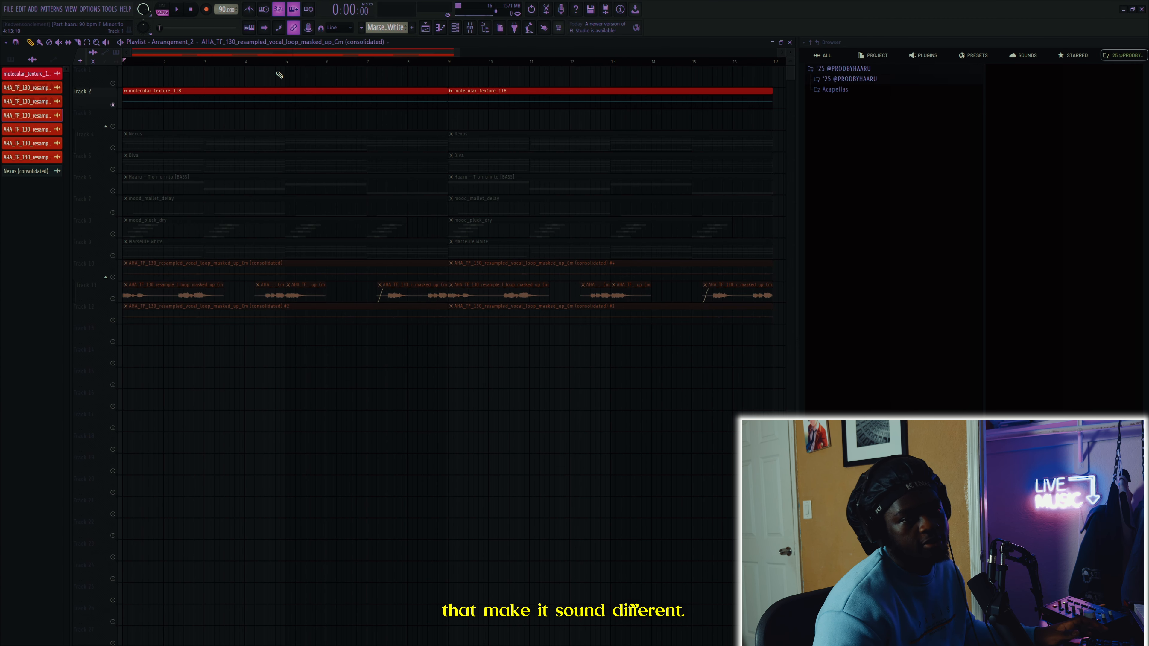